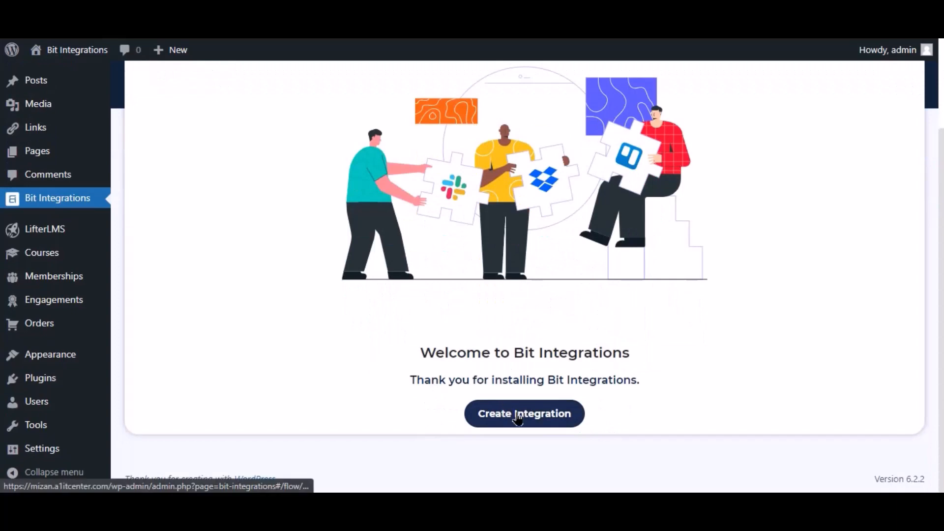
Create a new integration triggered by LifterLMS 'A user enroll in a course' for Any Course
{"action": "left_click", "coordinate": [516, 412]}
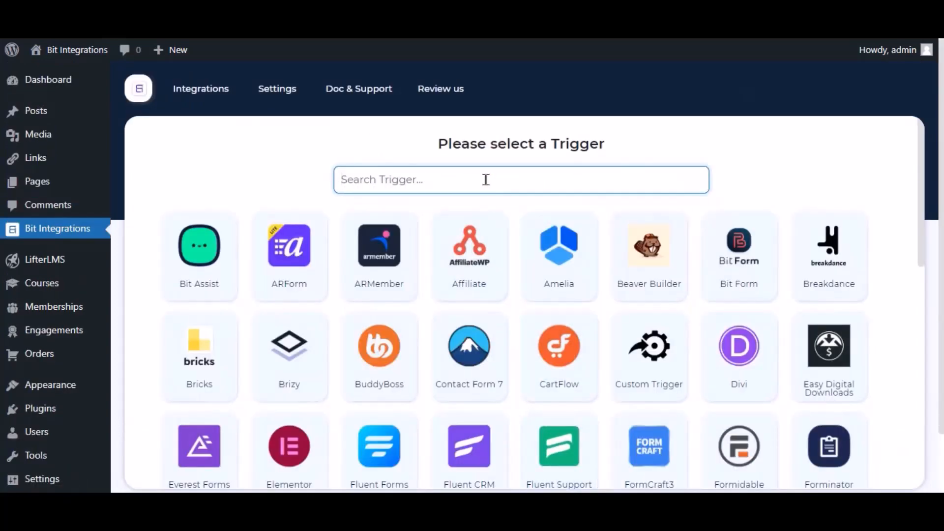
{"action": "type", "text": "lifter"}
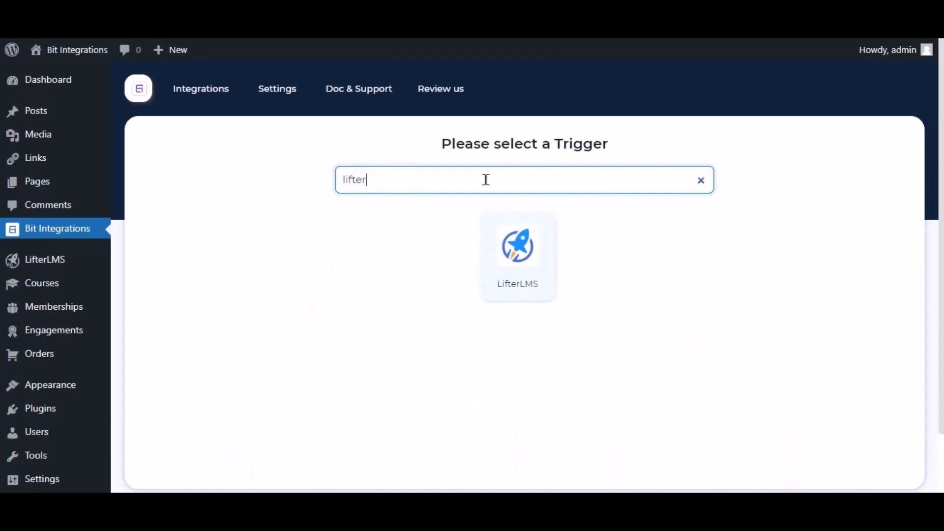
{"action": "left_click", "coordinate": [499, 227]}
{"action": "left_click", "coordinate": [504, 347]}
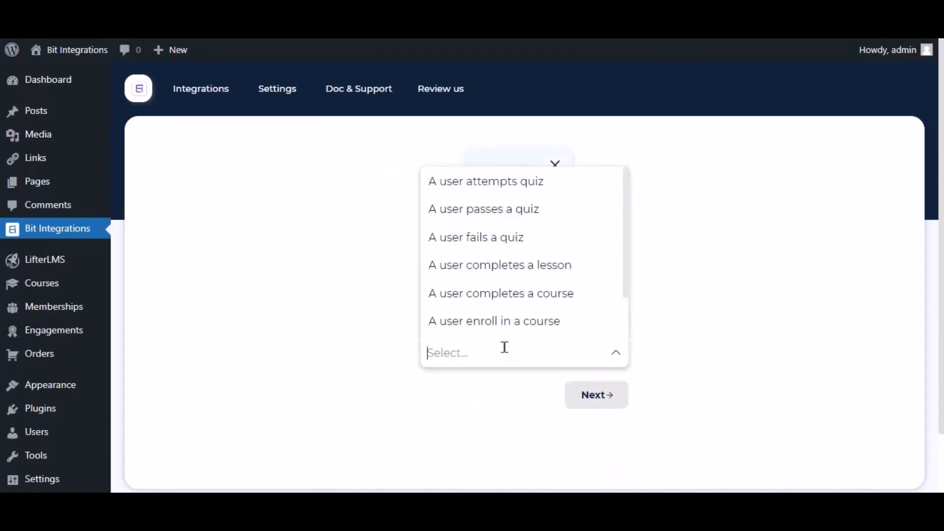
{"action": "left_click", "coordinate": [544, 320]}
{"action": "left_click", "coordinate": [474, 408]}
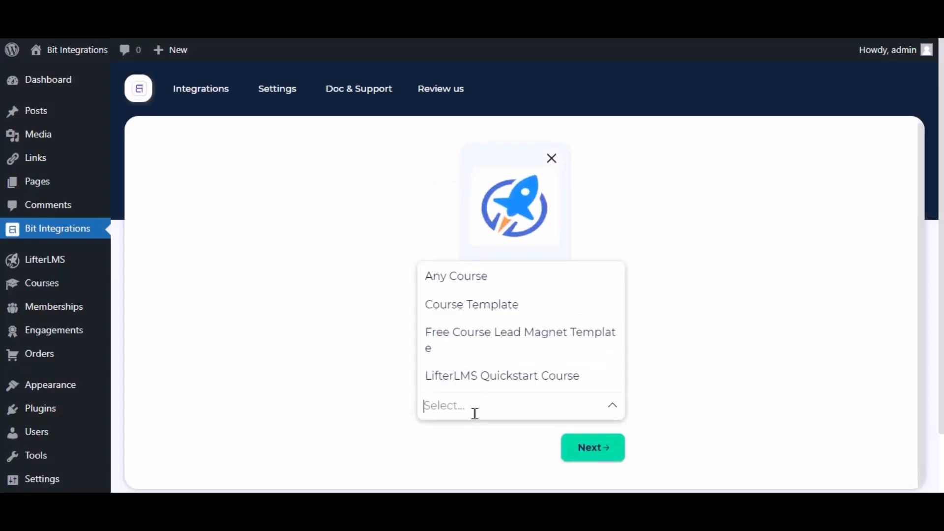
{"action": "left_click", "coordinate": [479, 277]}
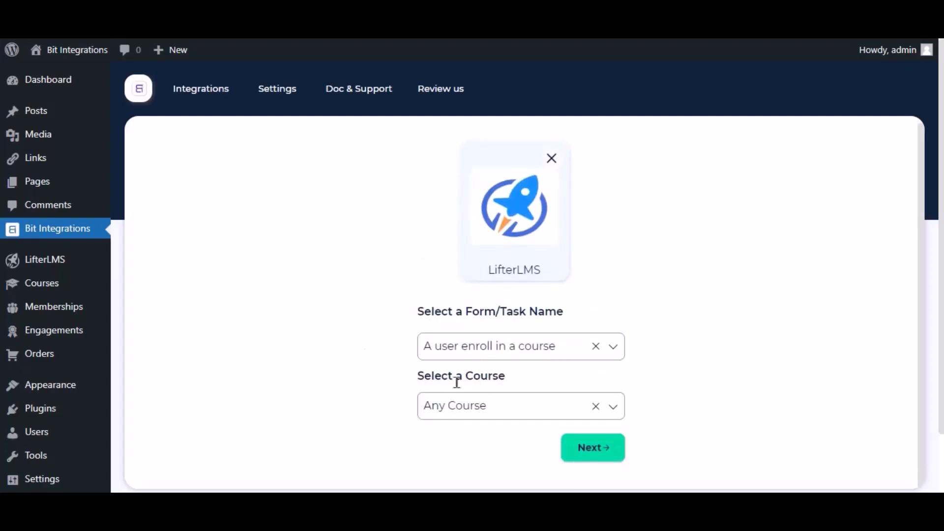
Choose Mail Chimp as the integration's action app
{"action": "left_click", "coordinate": [612, 449]}
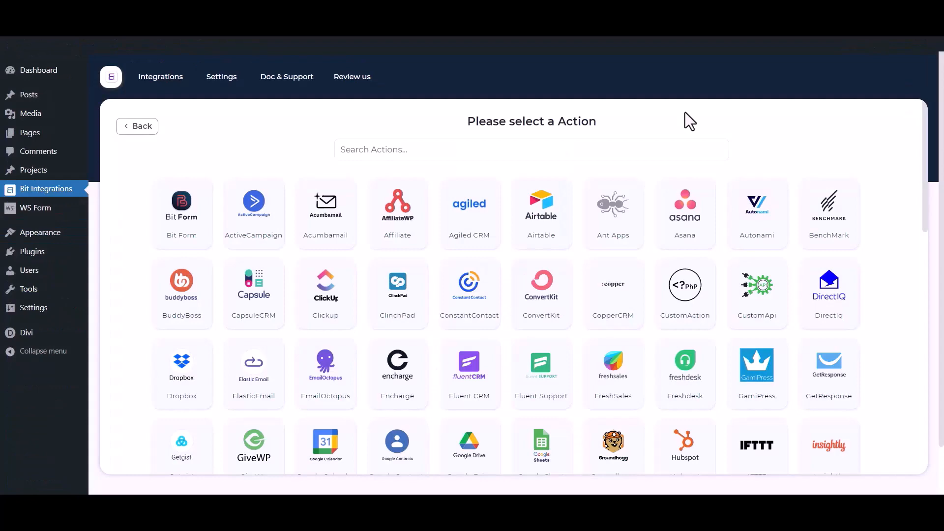
{"action": "left_click", "coordinate": [615, 148]}
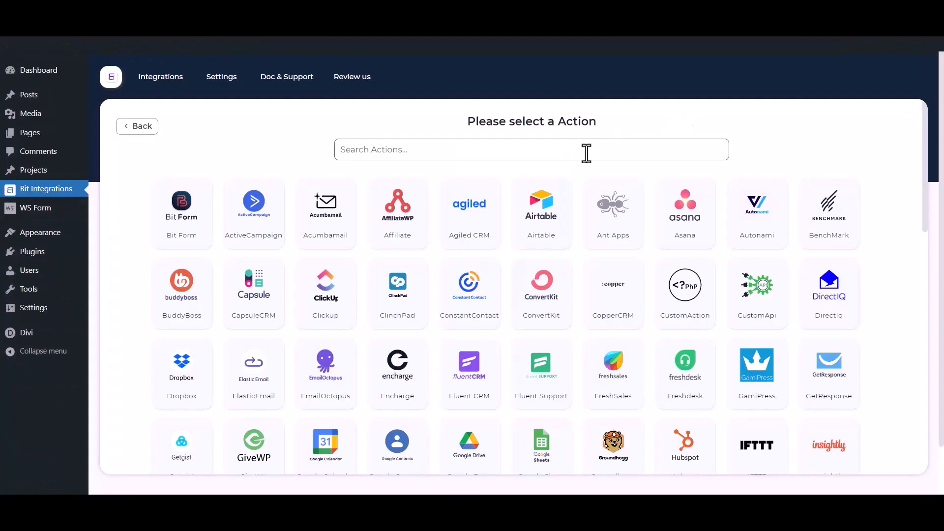
{"action": "type", "text": "mail chimp"}
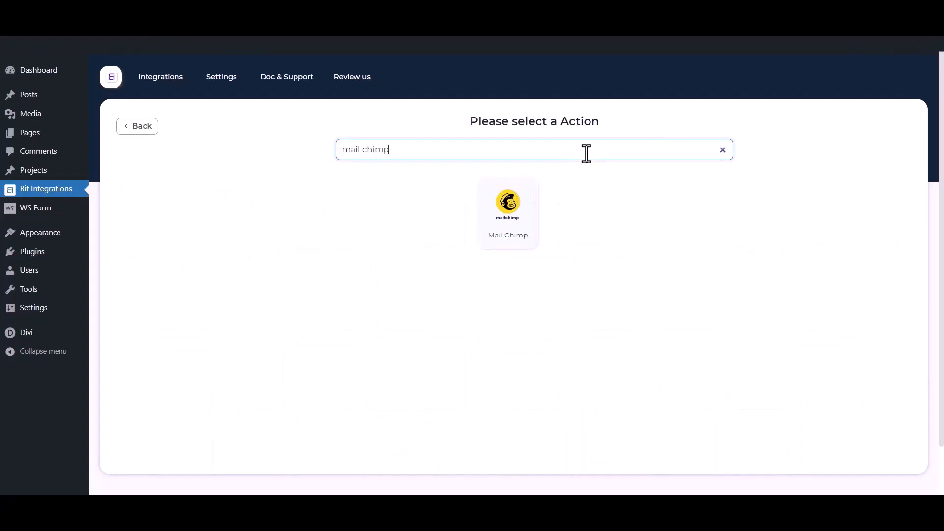
{"action": "left_click", "coordinate": [534, 218]}
Point out the integration name and Client secret label, then go to the Mailchimp API console
{"action": "left_click_drag", "start_coordinate": [212, 205], "coordinate": [108, 205]}
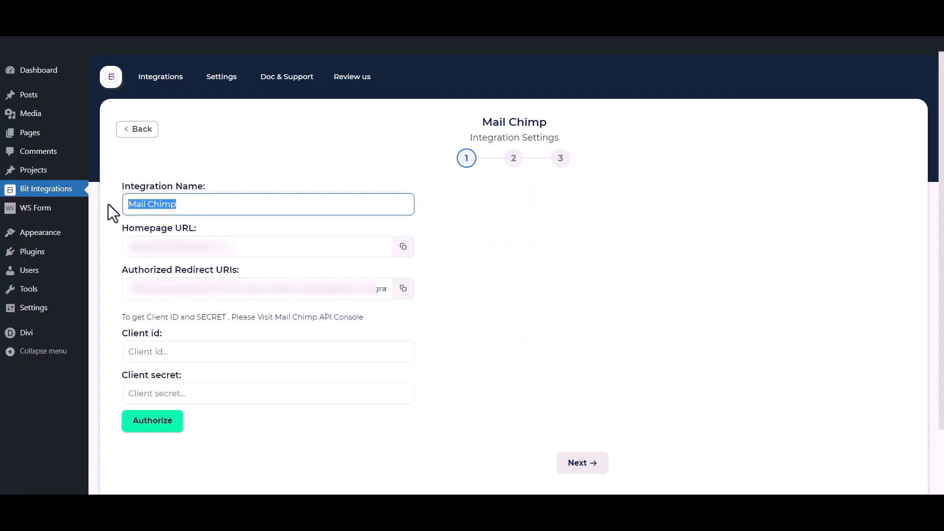
{"action": "left_click", "coordinate": [112, 331]}
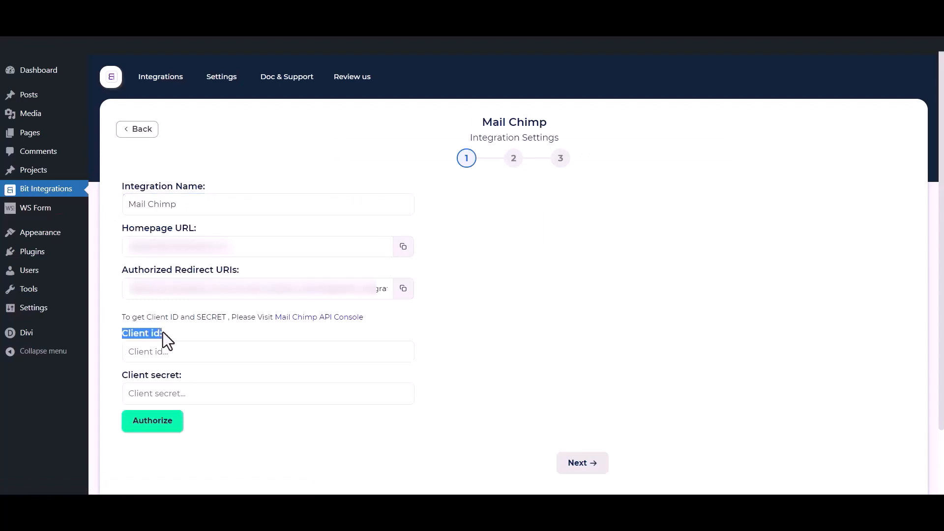
{"action": "left_click_drag", "start_coordinate": [119, 378], "coordinate": [181, 373]}
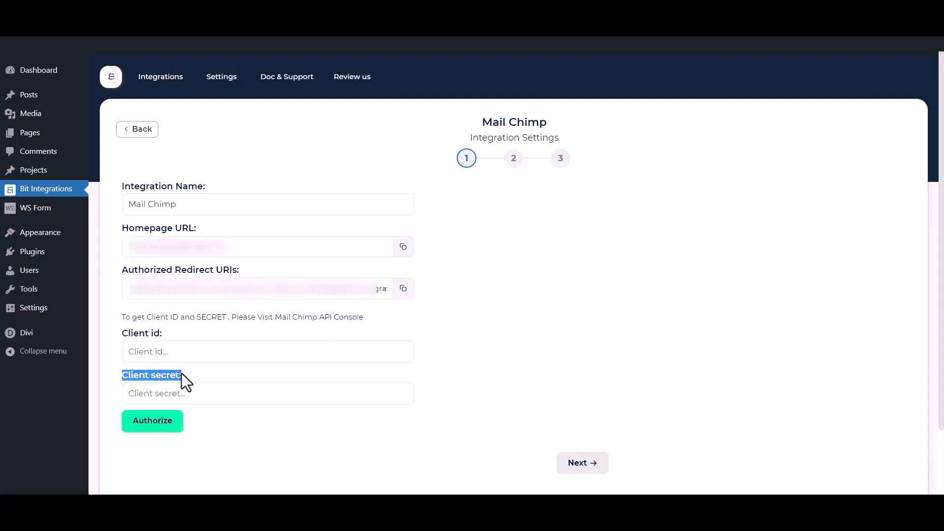
{"action": "left_click", "coordinate": [199, 326]}
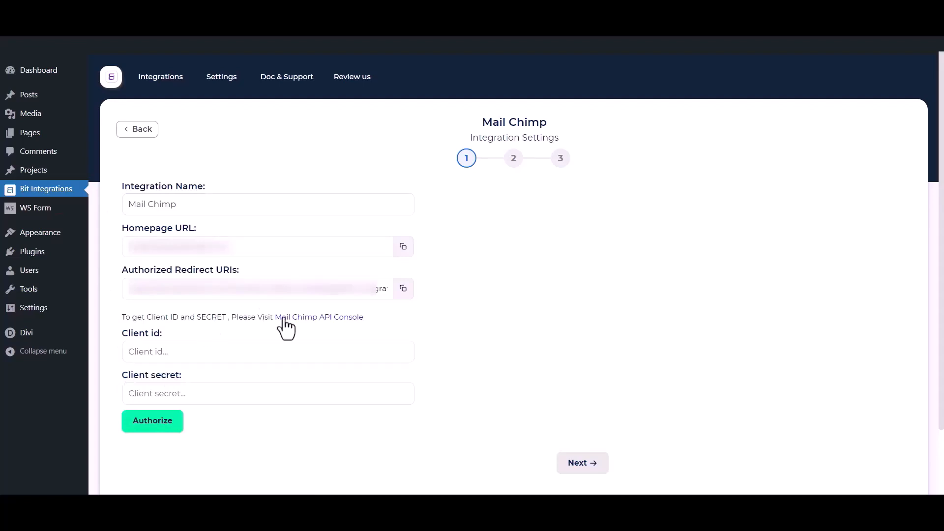
{"action": "left_click", "coordinate": [331, 331]}
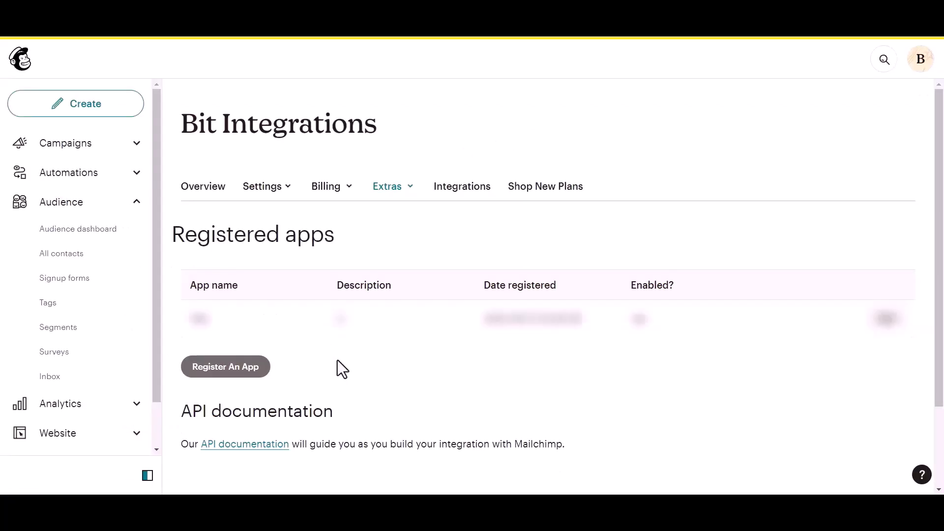
Register a new Mailchimp app named 'Bit Integrat', description 'test', company 'Bit Apps'
{"action": "left_click", "coordinate": [222, 366]}
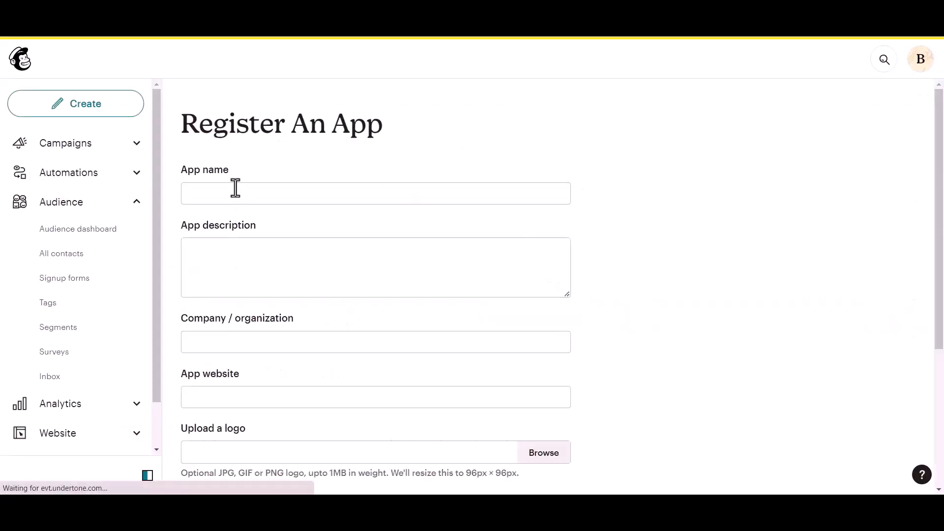
{"action": "left_click", "coordinate": [231, 190]}
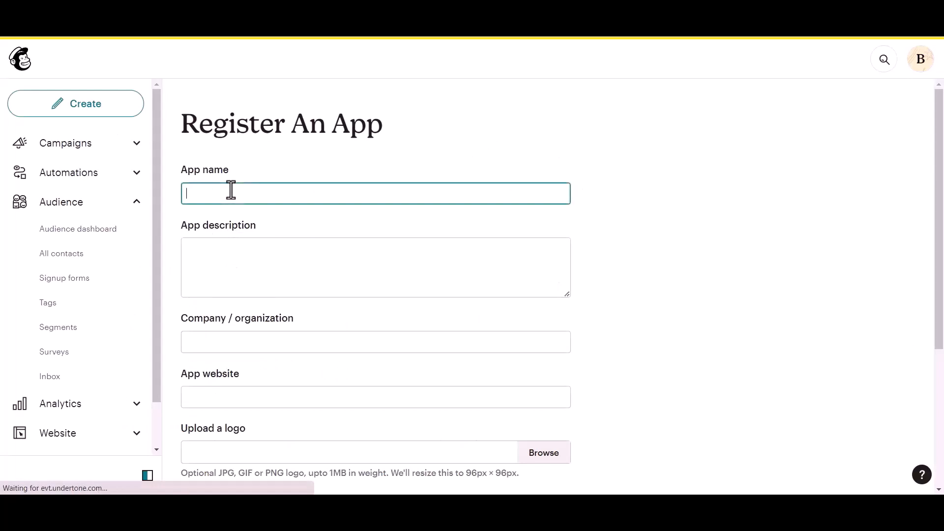
{"action": "type", "text": "Bit Integrations"}
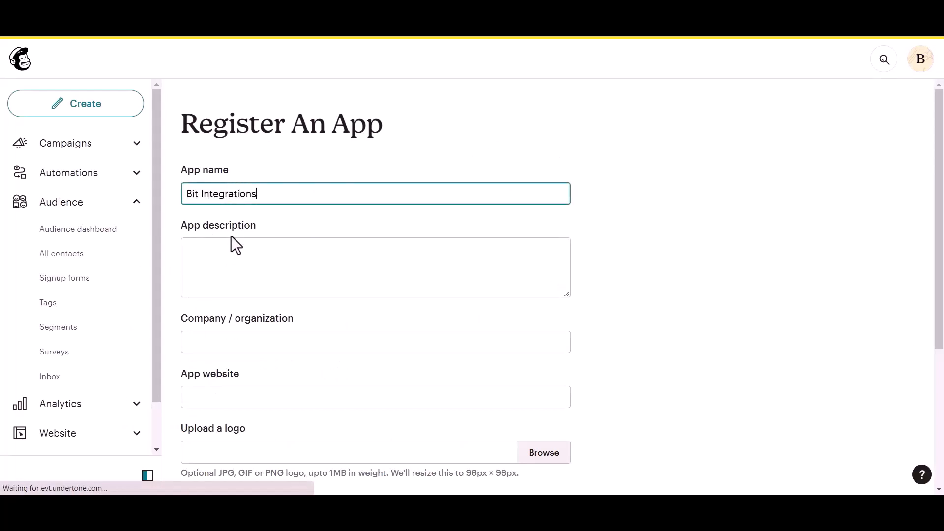
{"action": "left_click", "coordinate": [211, 266]}
{"action": "type", "text": "test"}
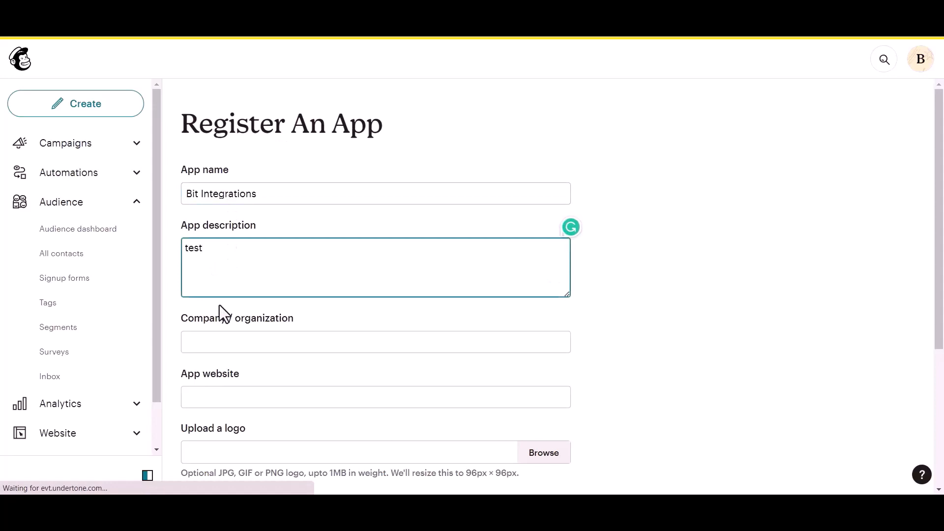
{"action": "left_click", "coordinate": [227, 345]}
{"action": "type", "text": "Bit A"}
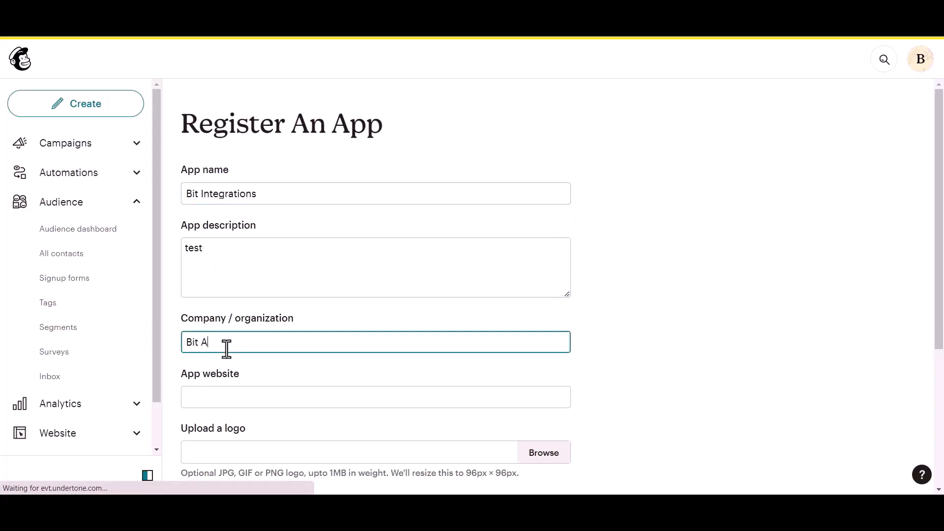
{"action": "type", "text": "pps"}
{"action": "scroll", "coordinate": [228, 348], "scroll_direction": "down", "scroll_amount": 1}
{"action": "left_click", "coordinate": [244, 340]}
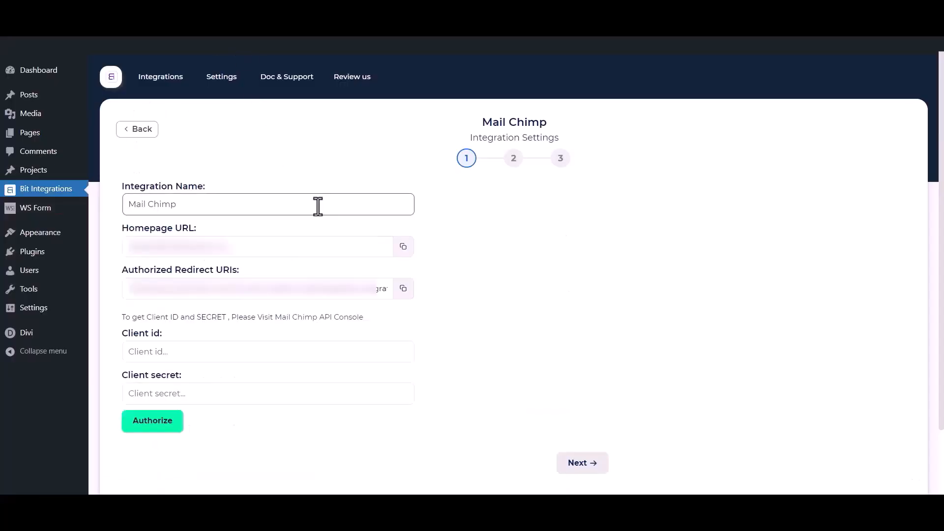
Use the site's homepage URL as the Mailchimp app website
{"action": "left_click", "coordinate": [403, 246]}
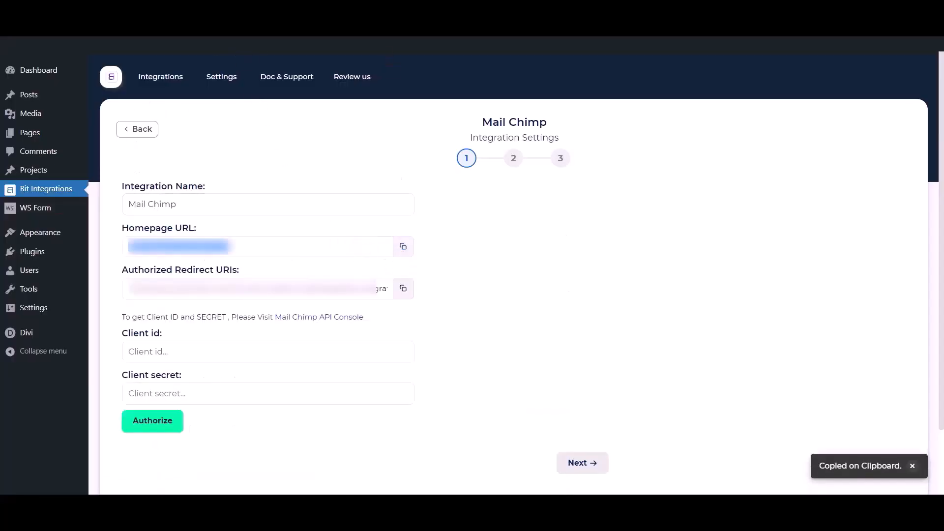
{"action": "left_click", "coordinate": [348, 26]}
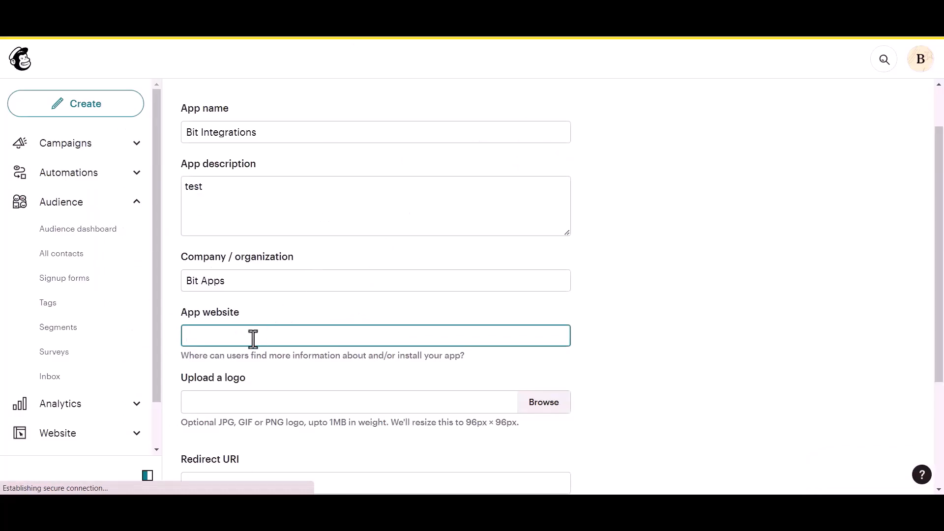
{"action": "key", "text": "ctrl+v"}
{"action": "scroll", "coordinate": [253, 339], "scroll_direction": "down", "scroll_amount": 3}
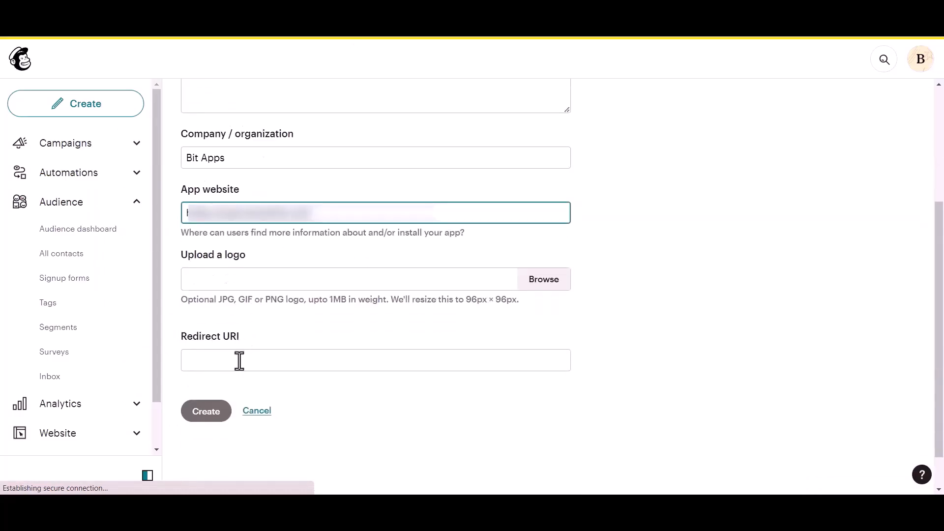
Paste Bit Integrations' authorized redirect URI as the Redirect URI and create the app
{"action": "left_click", "coordinate": [239, 360]}
{"action": "left_click", "coordinate": [253, 26]}
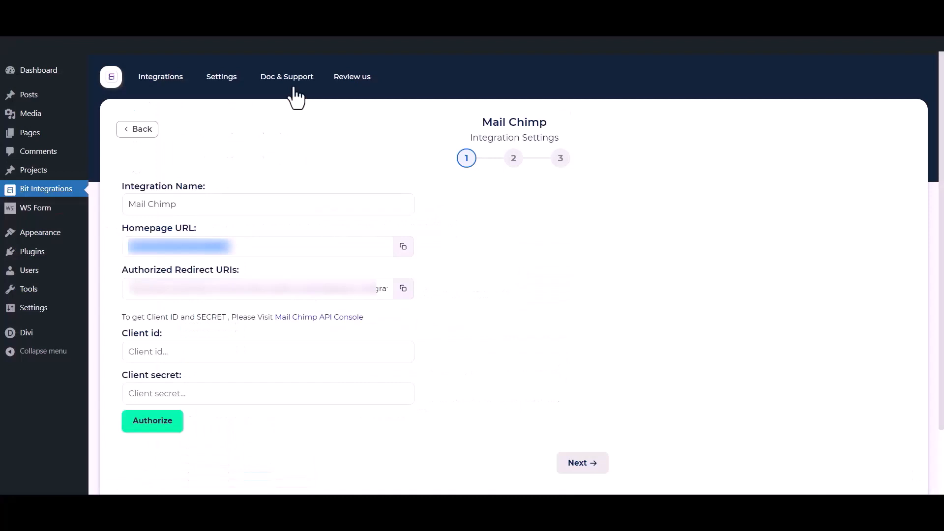
{"action": "left_click", "coordinate": [403, 289]}
{"action": "left_click", "coordinate": [347, 26]}
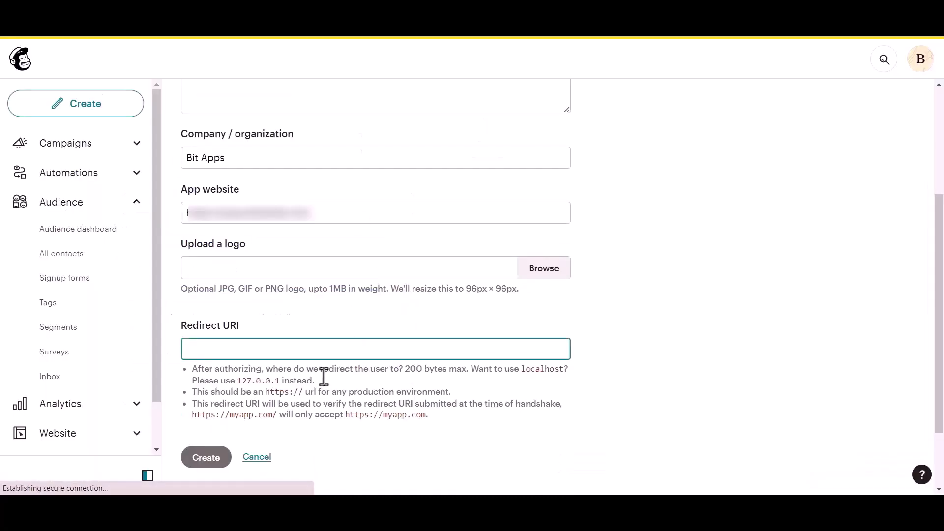
{"action": "key", "text": "ctrl+v"}
{"action": "left_click", "coordinate": [580, 310]}
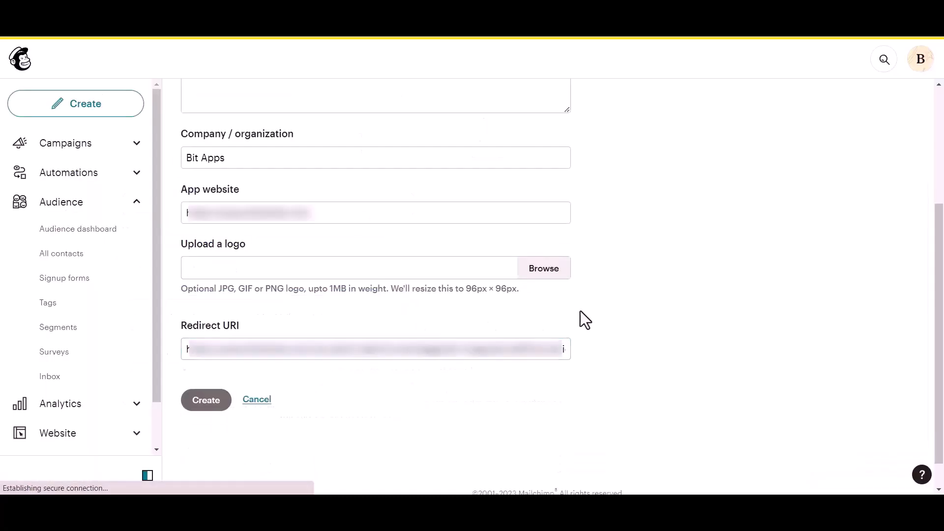
{"action": "scroll", "coordinate": [580, 311], "scroll_direction": "down", "scroll_amount": 1}
{"action": "left_click", "coordinate": [207, 375]}
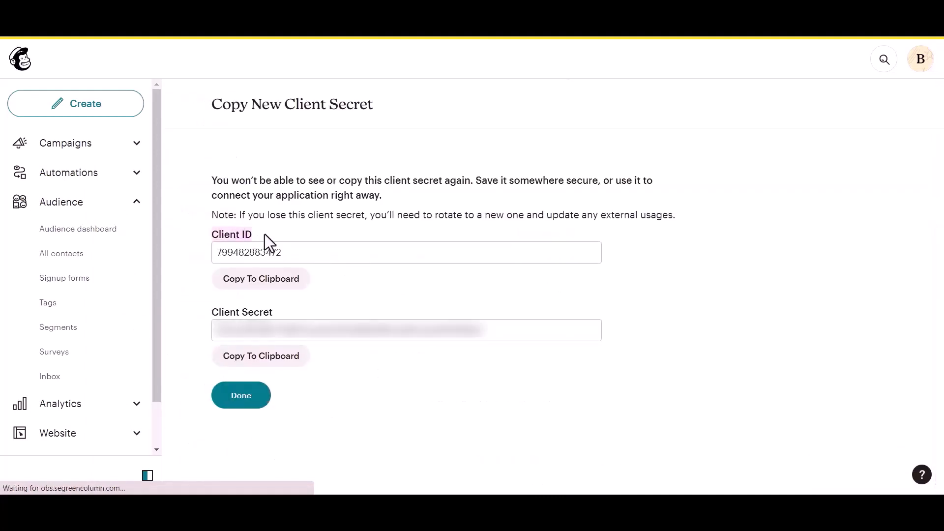
Copy the new app's Client ID and Client Secret into Bit Integrations' Client id and Client secret fields
{"action": "left_click", "coordinate": [286, 290]}
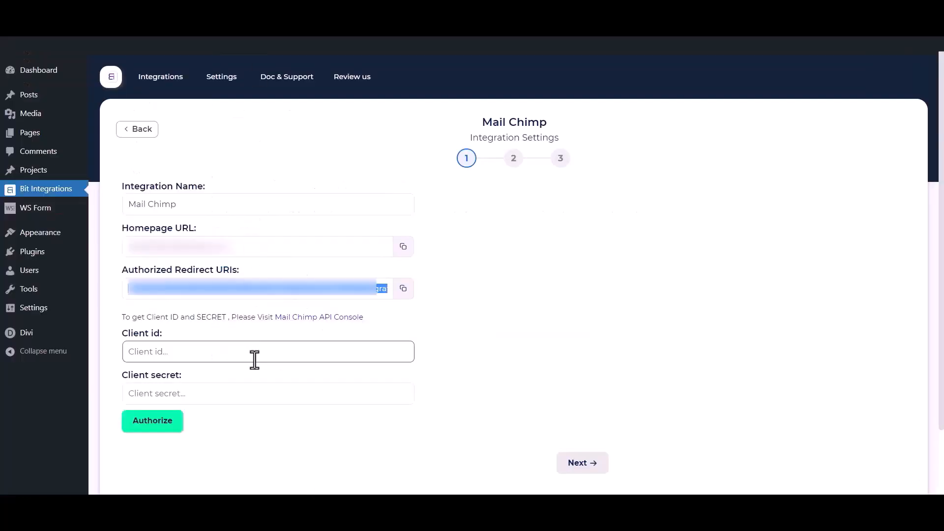
{"action": "left_click", "coordinate": [254, 358]}
{"action": "key", "text": "ctrl+v"}
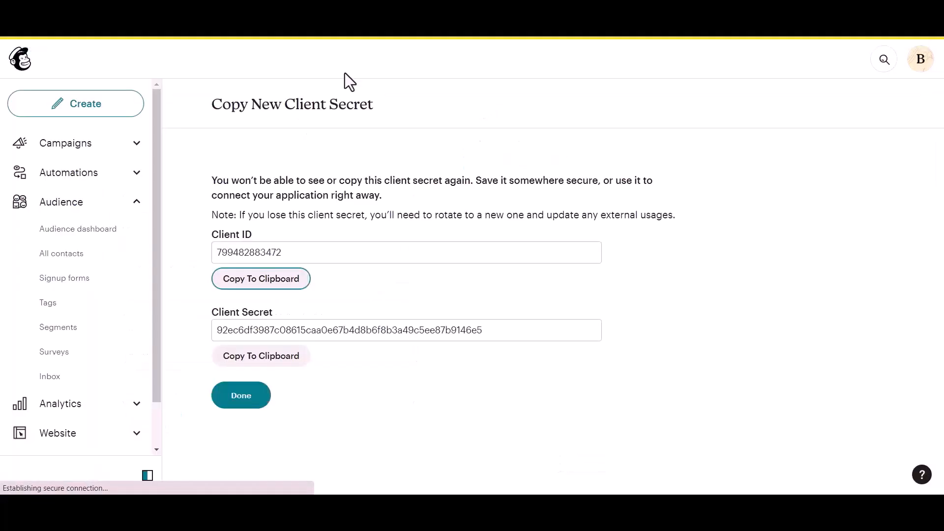
{"action": "left_click", "coordinate": [261, 363]}
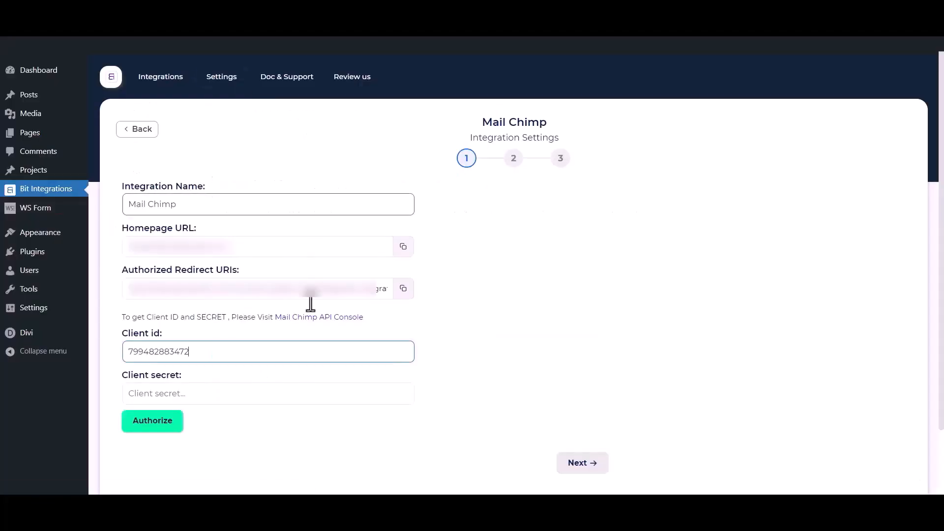
{"action": "left_click", "coordinate": [264, 391]}
{"action": "key", "text": "ctrl+v"}
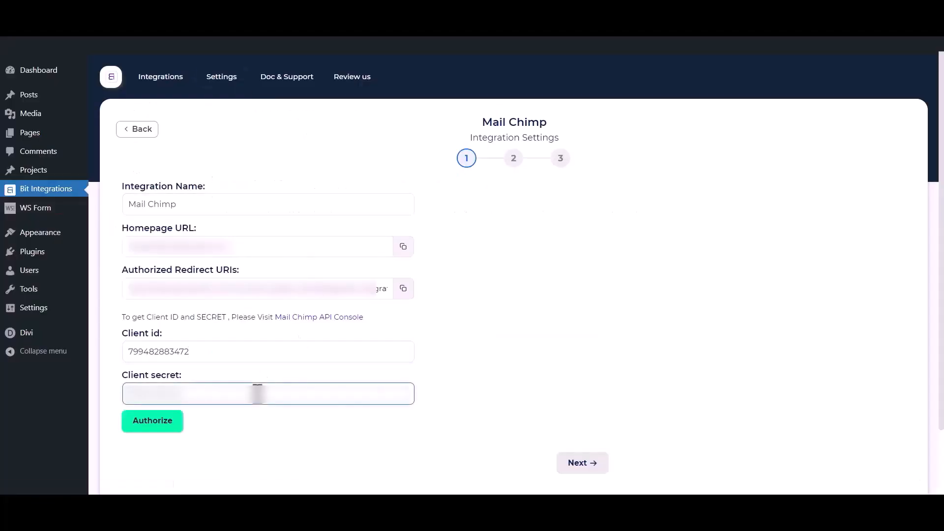
{"action": "left_click", "coordinate": [269, 455]}
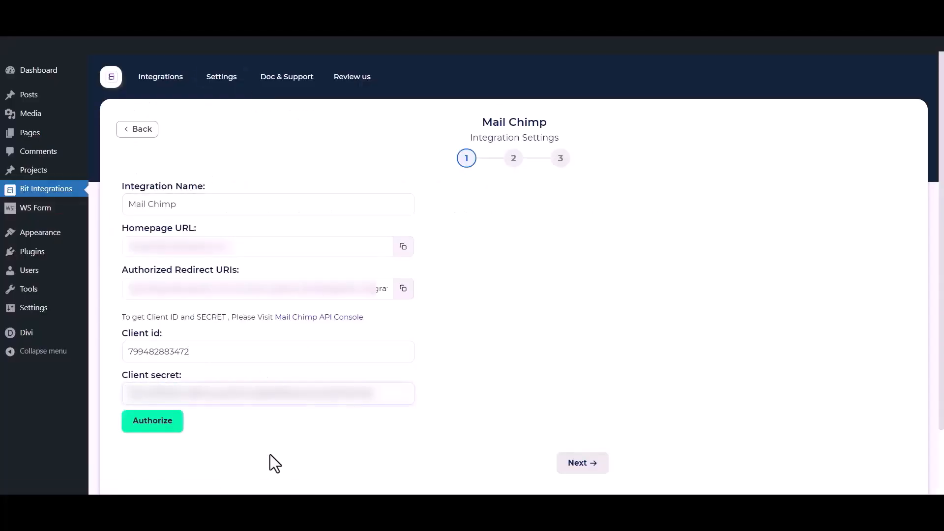
{"action": "left_click", "coordinate": [172, 429]}
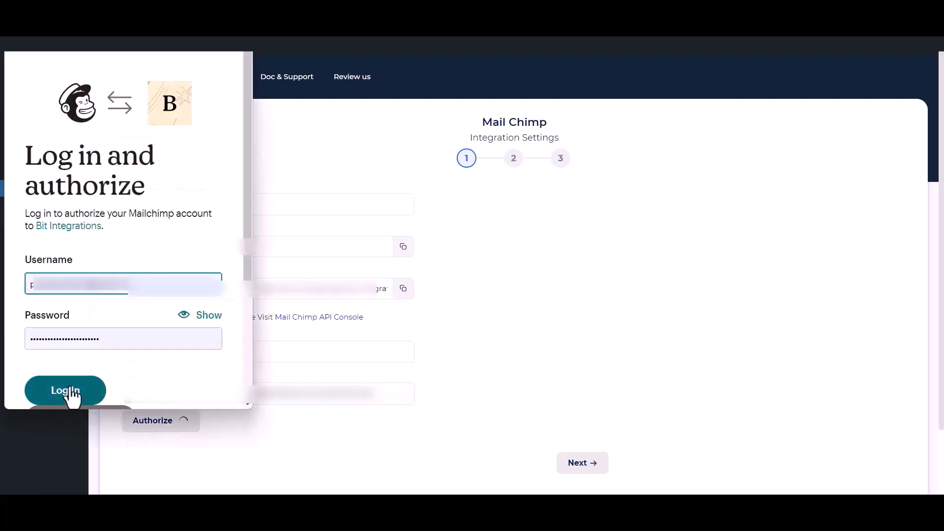
Log in to Mailchimp, allow Bit Integrations access, and advance to the audience and tags step
{"action": "left_click", "coordinate": [73, 394]}
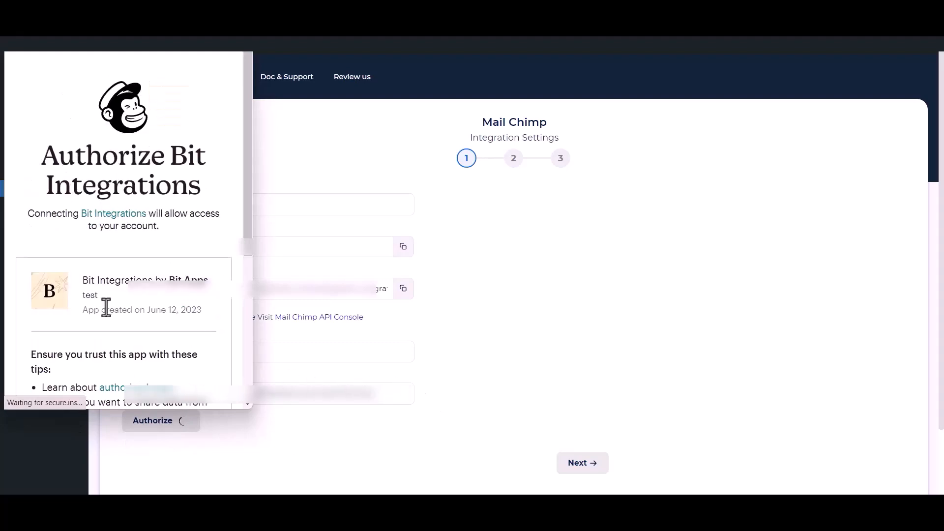
{"action": "scroll", "coordinate": [105, 305], "scroll_direction": "down", "scroll_amount": 5}
{"action": "left_click", "coordinate": [31, 374]}
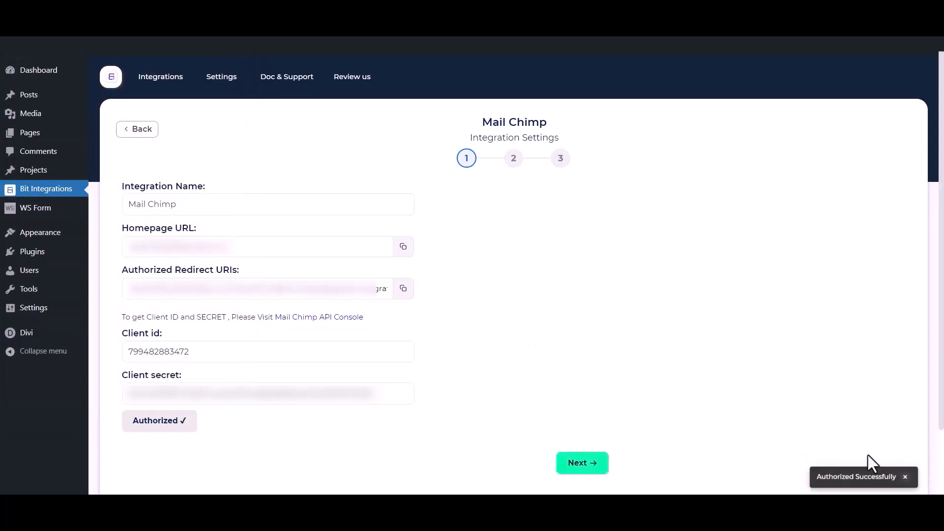
{"action": "left_click", "coordinate": [594, 462]}
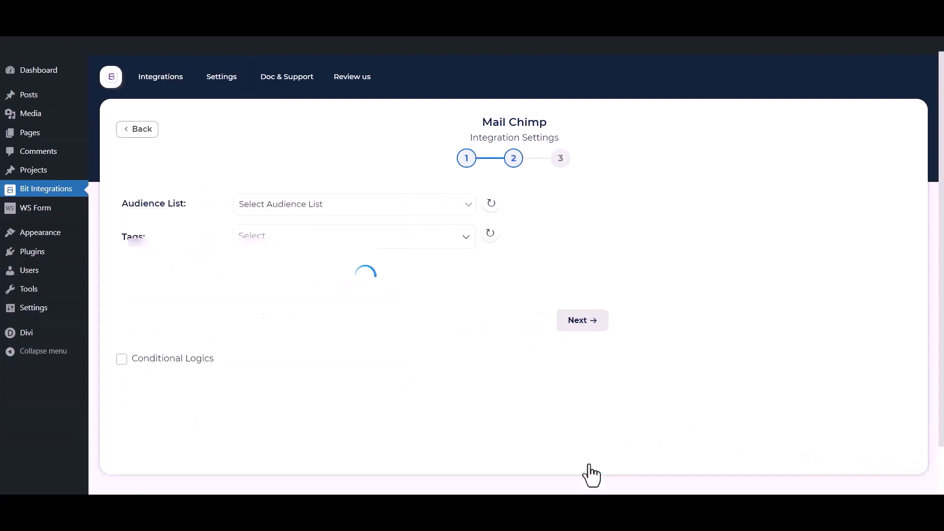
Select the Bit Integrations audience and add tags Tag - 1, Tag - 2 and Tag - 3
{"action": "left_click", "coordinate": [305, 206]}
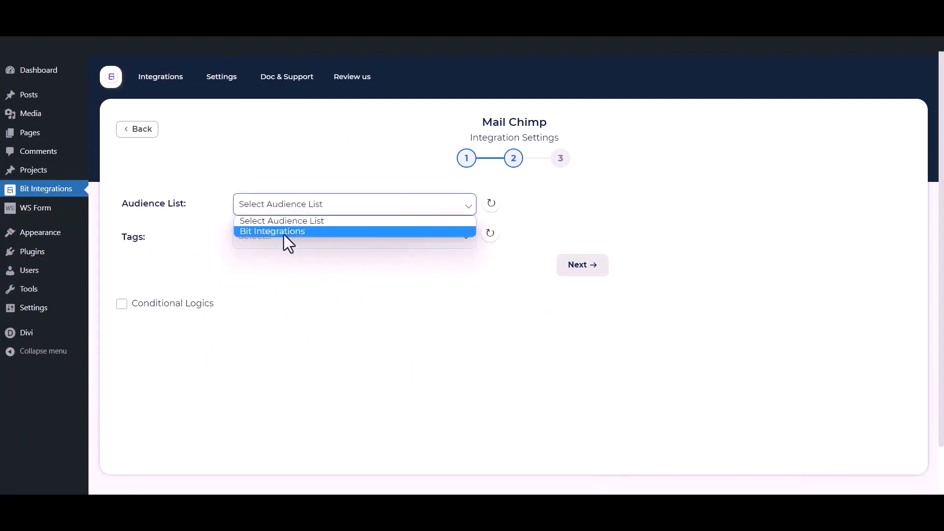
{"action": "left_click", "coordinate": [284, 232]}
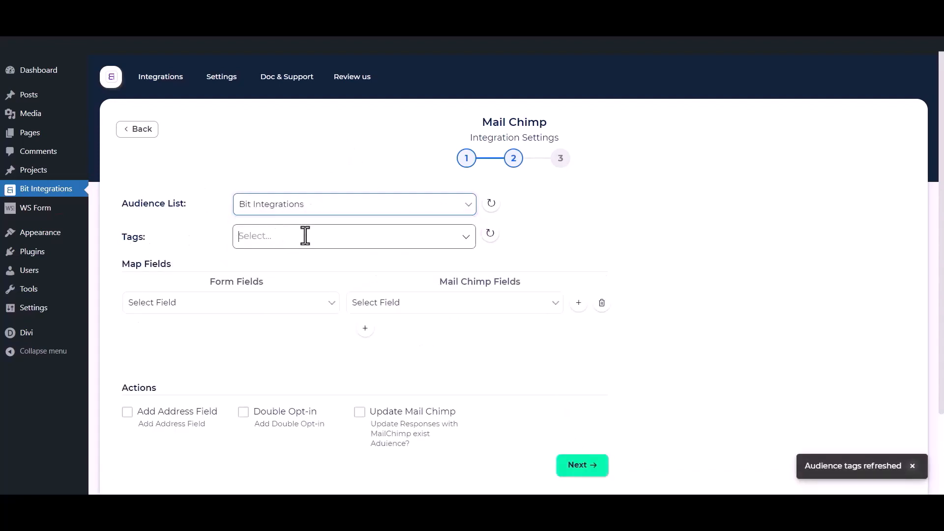
{"action": "left_click", "coordinate": [301, 237]}
{"action": "left_click", "coordinate": [270, 260]}
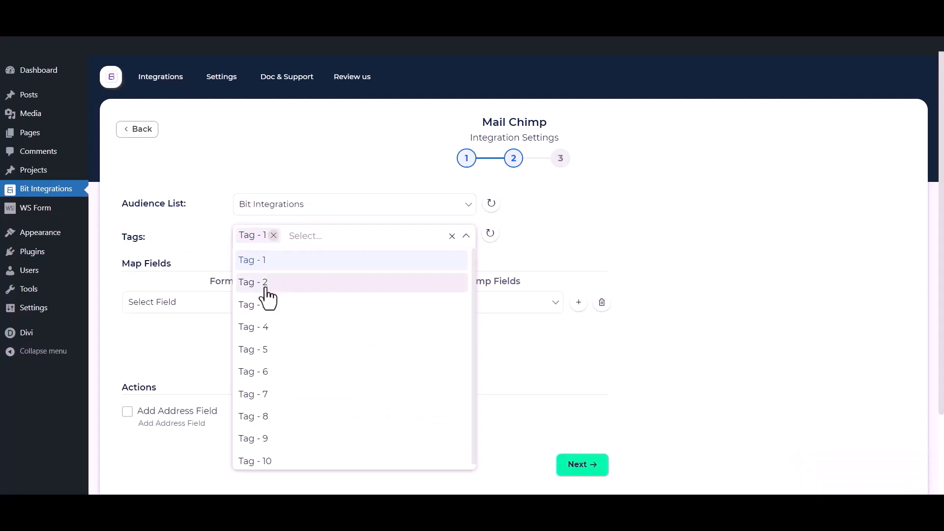
{"action": "left_click", "coordinate": [268, 283]}
{"action": "left_click", "coordinate": [266, 306]}
{"action": "left_click", "coordinate": [182, 230]}
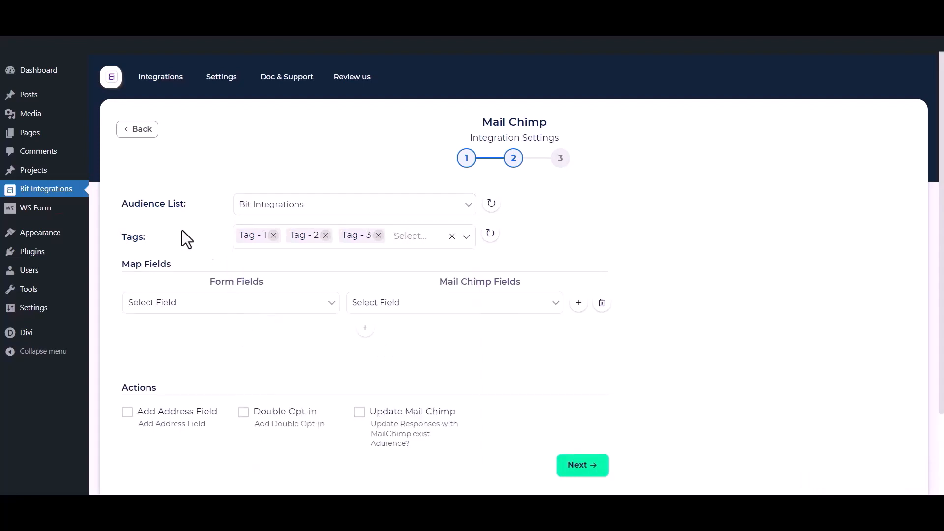
{"action": "scroll", "coordinate": [183, 232], "scroll_direction": "down", "scroll_amount": 1}
Map form First Name to Mailchimp First Name and form Email to Mailchimp Email
{"action": "left_click", "coordinate": [211, 248]}
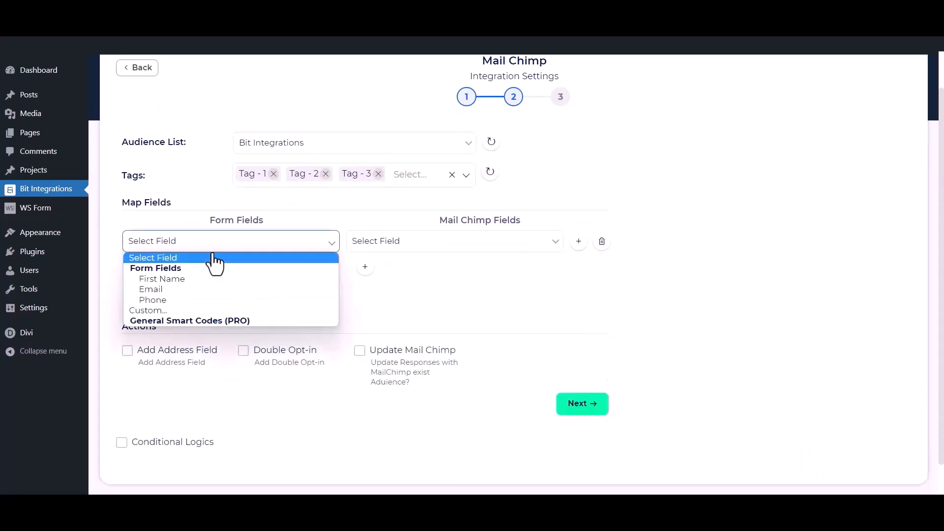
{"action": "left_click", "coordinate": [184, 282]}
{"action": "left_click", "coordinate": [379, 248]}
{"action": "left_click", "coordinate": [388, 281]}
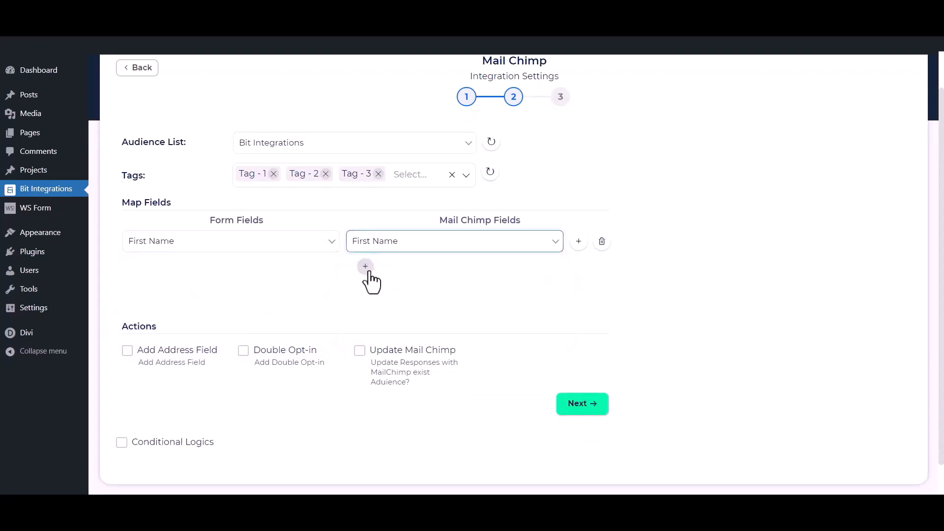
{"action": "left_click", "coordinate": [365, 267]}
{"action": "left_click", "coordinate": [301, 269]}
{"action": "left_click", "coordinate": [214, 317]}
{"action": "left_click", "coordinate": [410, 278]}
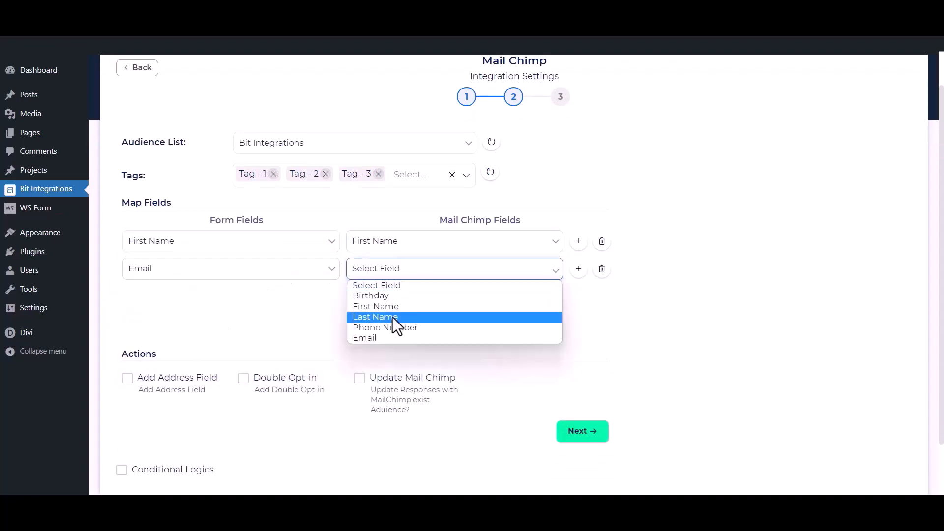
{"action": "left_click", "coordinate": [363, 336]}
Add a third mapping row linking the form's Phone to Mailchimp's Phone Number
{"action": "left_click", "coordinate": [365, 294]}
{"action": "left_click", "coordinate": [276, 297]}
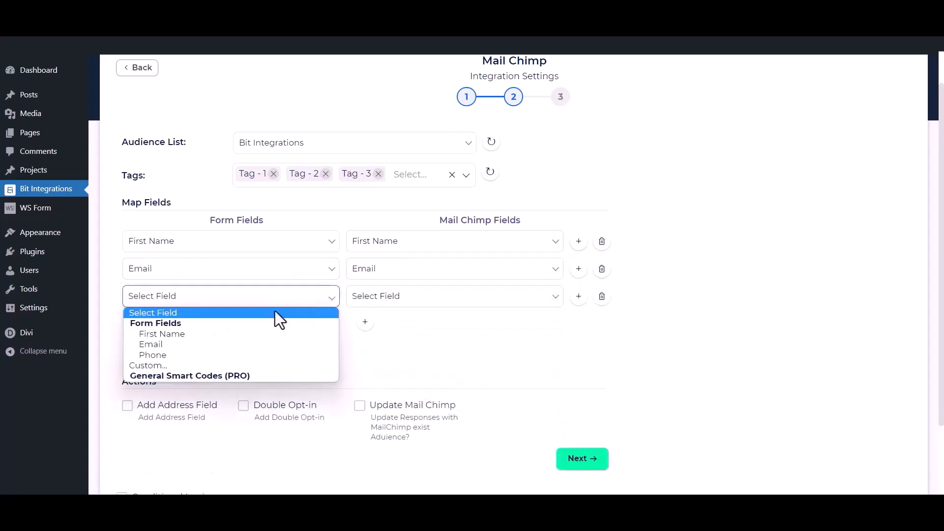
{"action": "left_click", "coordinate": [232, 355]}
{"action": "left_click", "coordinate": [421, 298]}
{"action": "left_click", "coordinate": [389, 355]}
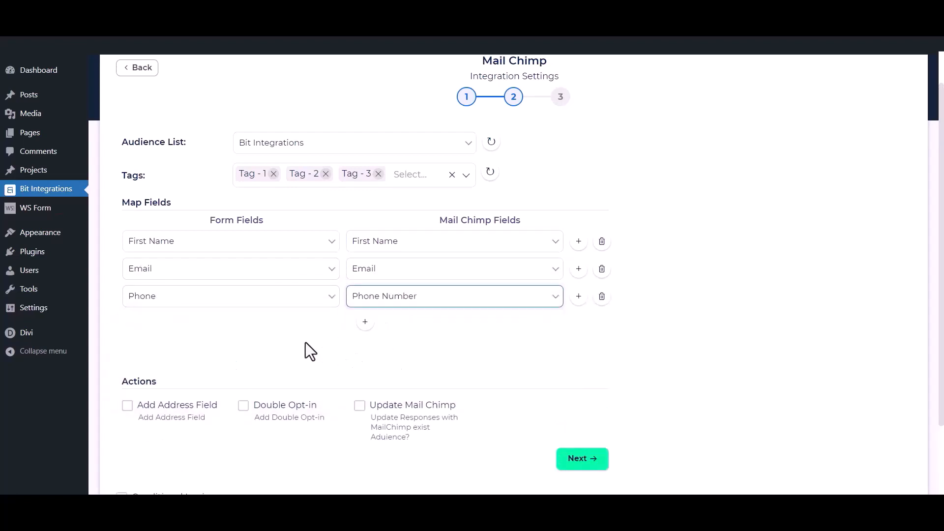
Toggle Add Address Field on and then back off
{"action": "scroll", "coordinate": [406, 322], "scroll_direction": "down", "scroll_amount": 1}
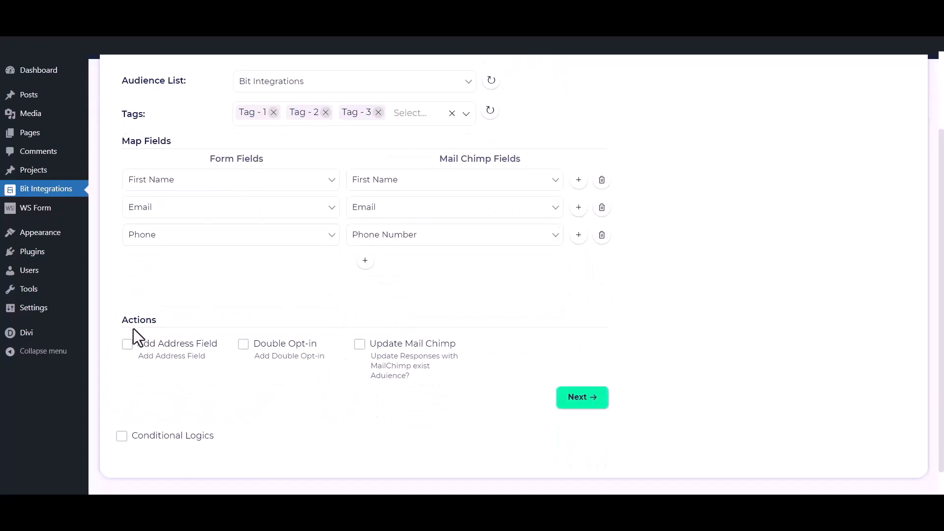
{"action": "left_click", "coordinate": [127, 345]}
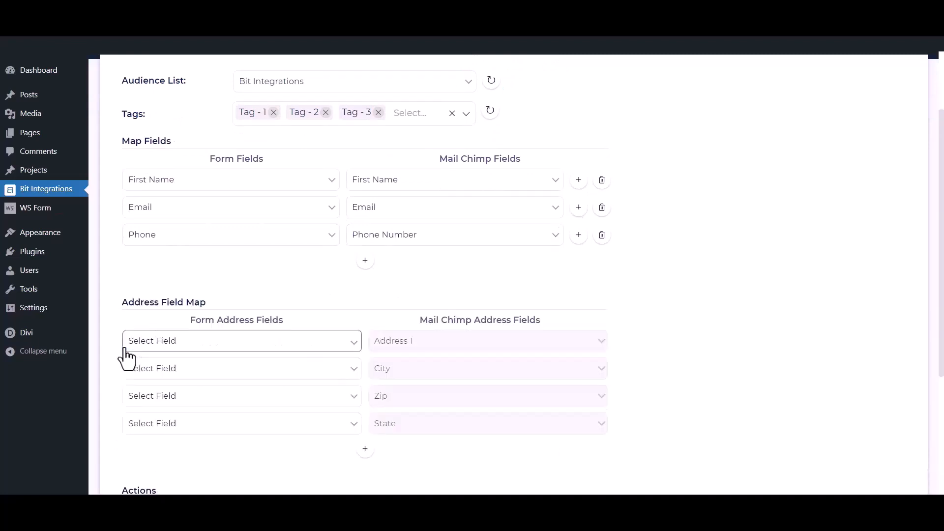
{"action": "scroll", "coordinate": [127, 359], "scroll_direction": "down", "scroll_amount": 2}
{"action": "left_click", "coordinate": [127, 392]}
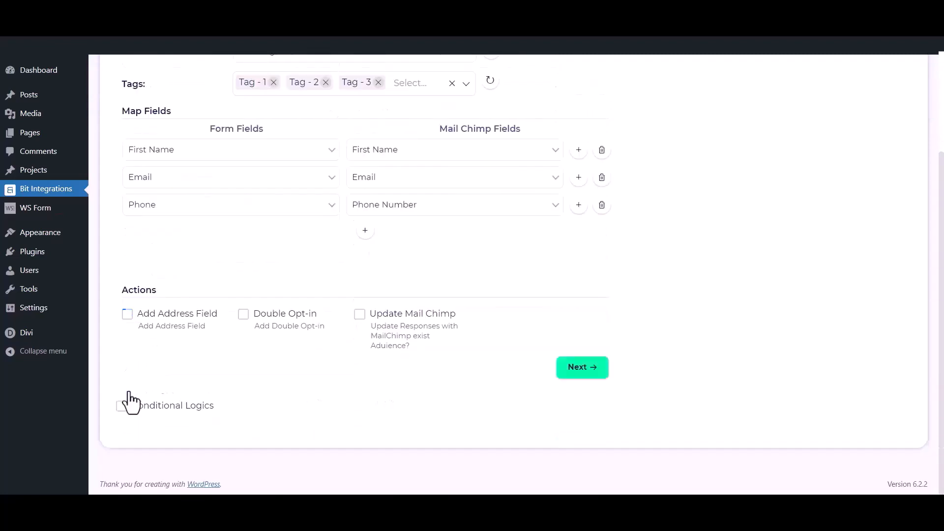
{"action": "left_click", "coordinate": [244, 316]}
Leave Update Mail Chimp and Conditional Logics off, then finish and save the integration
{"action": "left_click", "coordinate": [359, 317]}
{"action": "left_click", "coordinate": [360, 319]}
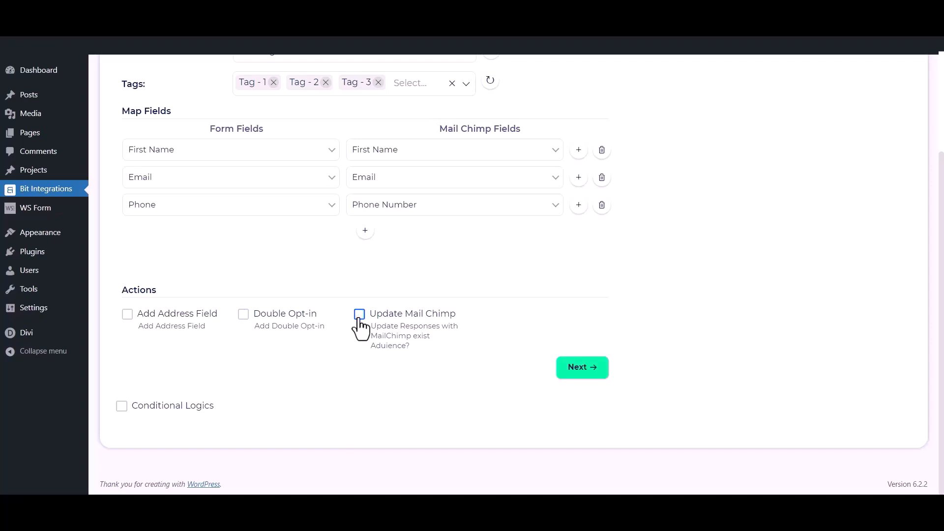
{"action": "left_click", "coordinate": [122, 406]}
{"action": "scroll", "coordinate": [124, 420], "scroll_direction": "down", "scroll_amount": 2}
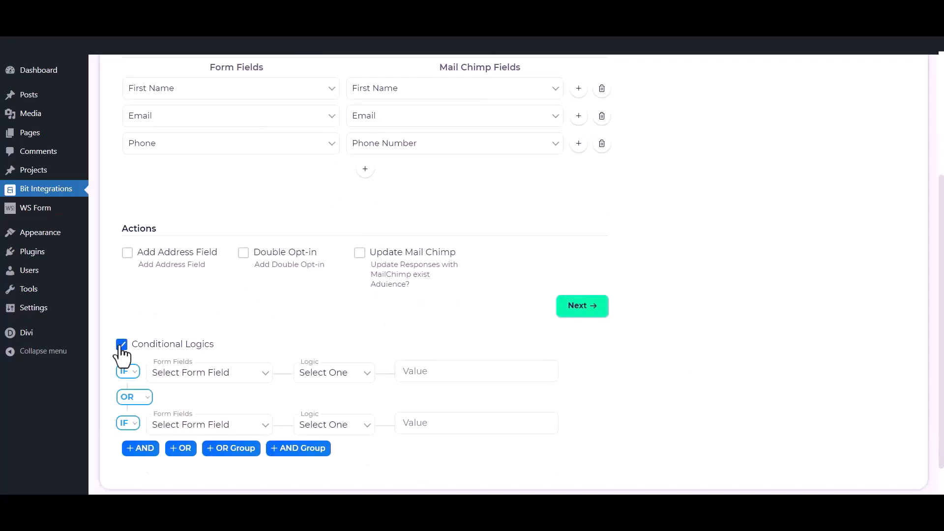
{"action": "left_click", "coordinate": [121, 345]}
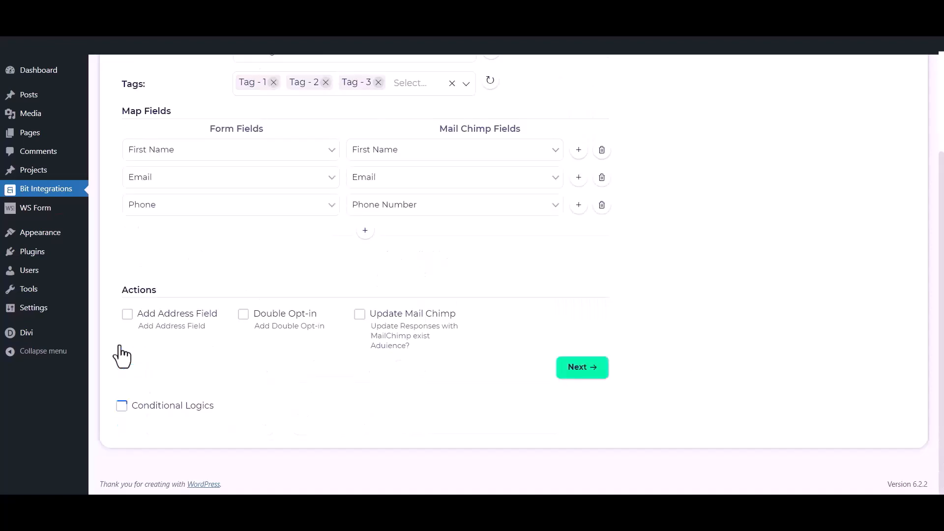
{"action": "left_click", "coordinate": [593, 370]}
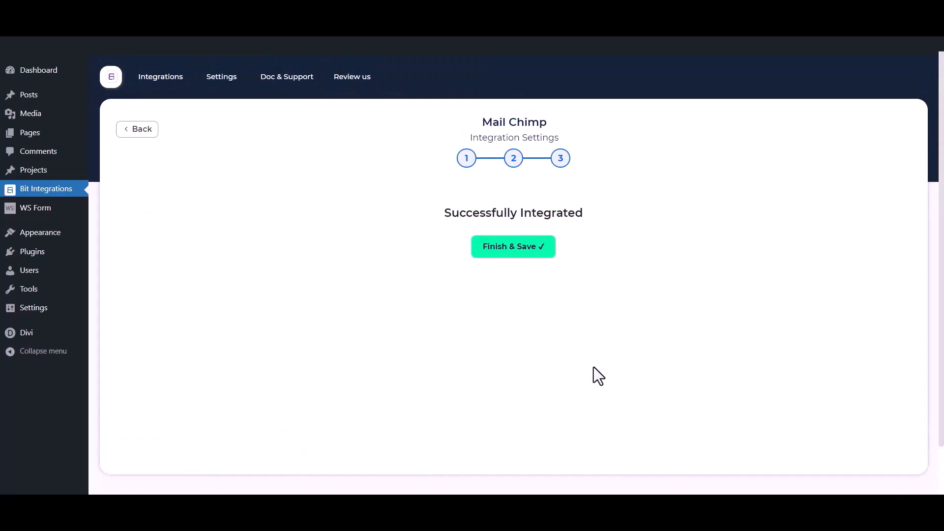
{"action": "left_click", "coordinate": [510, 248]}
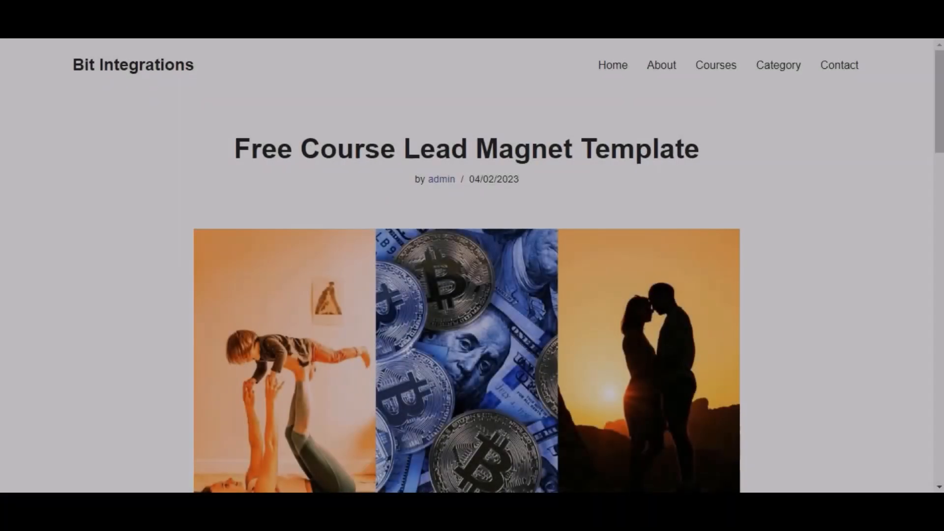
Start signing up for the free course from its course page with Sign Me Up!
{"action": "scroll", "coordinate": [355, 221], "scroll_direction": "down", "scroll_amount": 4}
{"action": "scroll", "coordinate": [358, 227], "scroll_direction": "down", "scroll_amount": 3}
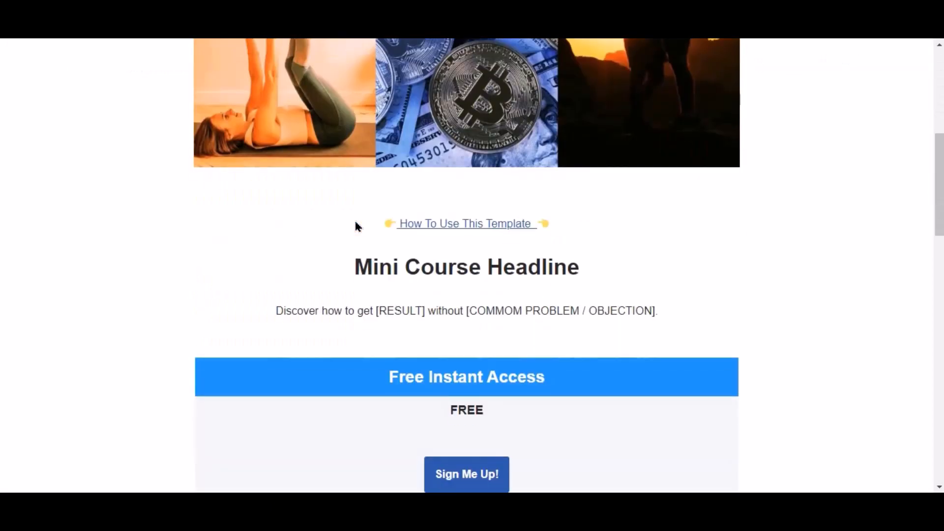
{"action": "scroll", "coordinate": [368, 255], "scroll_direction": "down", "scroll_amount": 3}
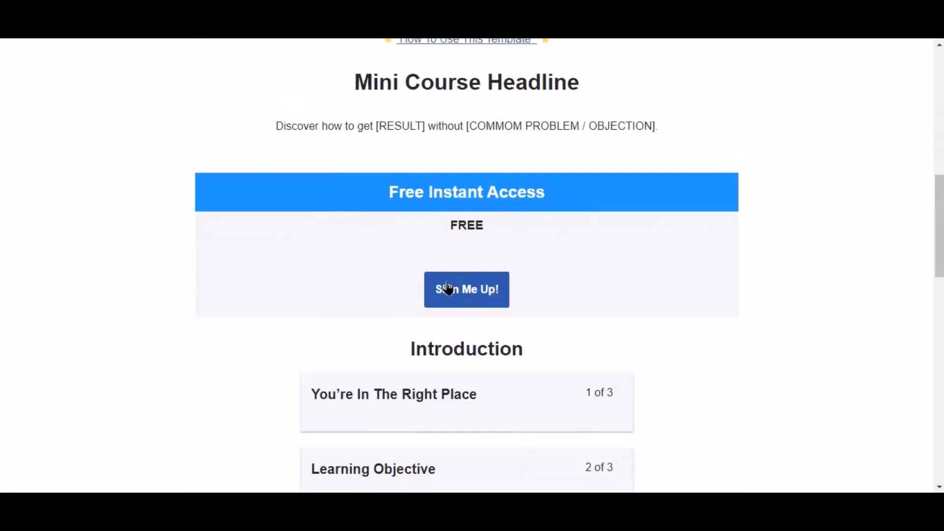
{"action": "left_click", "coordinate": [485, 294]}
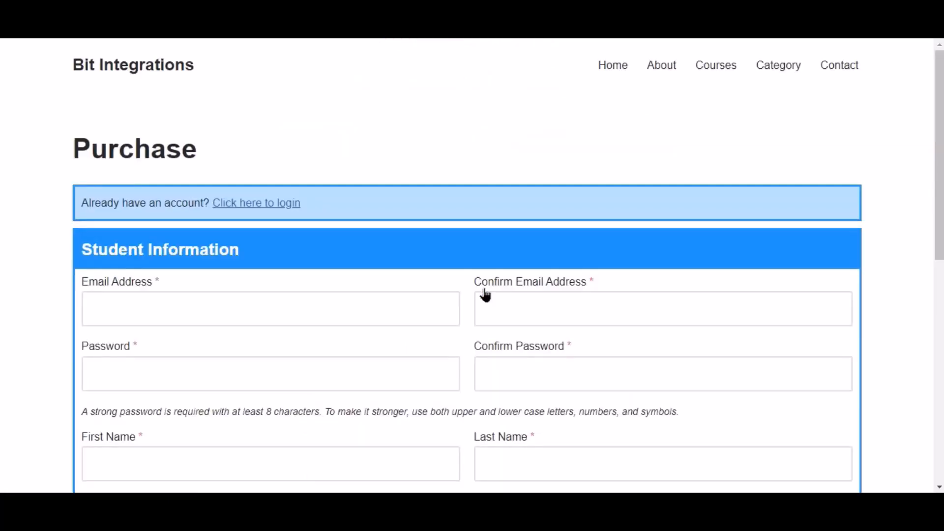
Log in on the Purchase page with the existing student account's e-mail and password
{"action": "left_click", "coordinate": [251, 204]}
{"action": "left_click", "coordinate": [292, 258]}
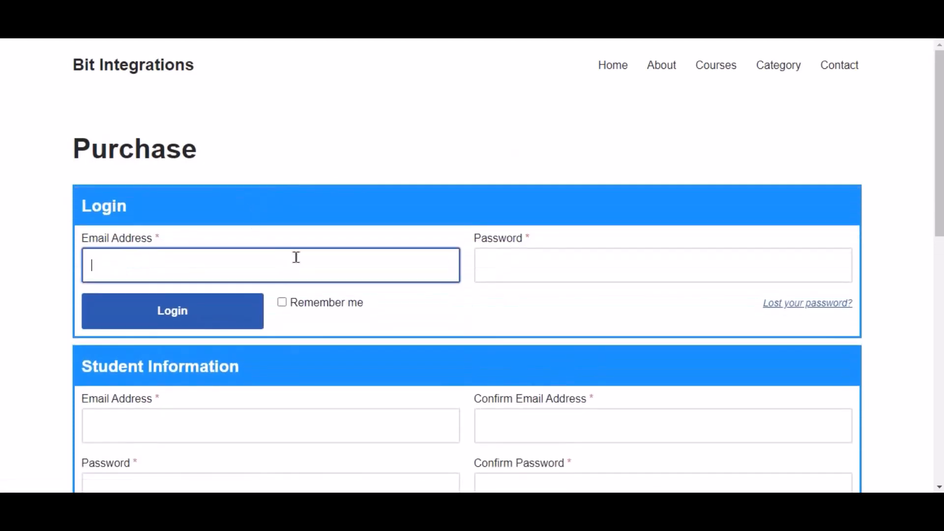
{"action": "key", "text": "ctrl+v"}
{"action": "left_click", "coordinate": [528, 274]}
{"action": "key", "text": "ctrl+v"}
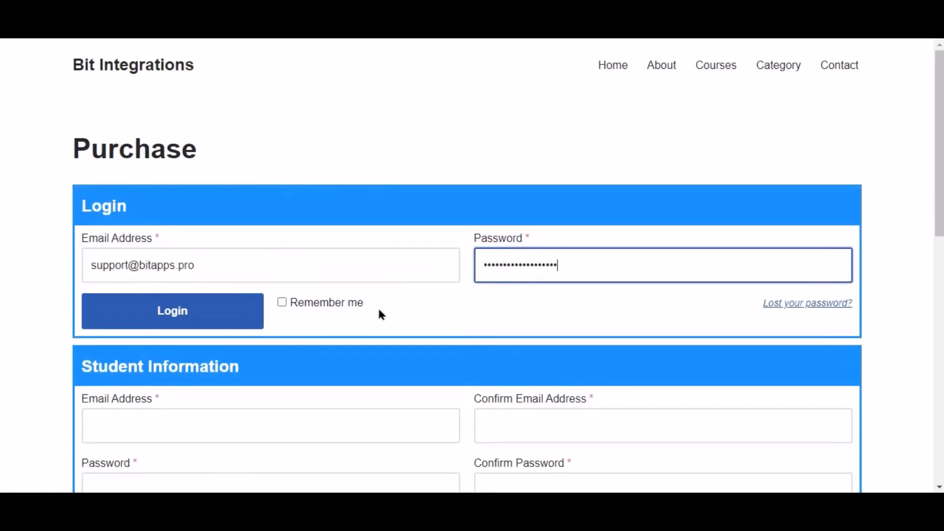
{"action": "left_click", "coordinate": [213, 316]}
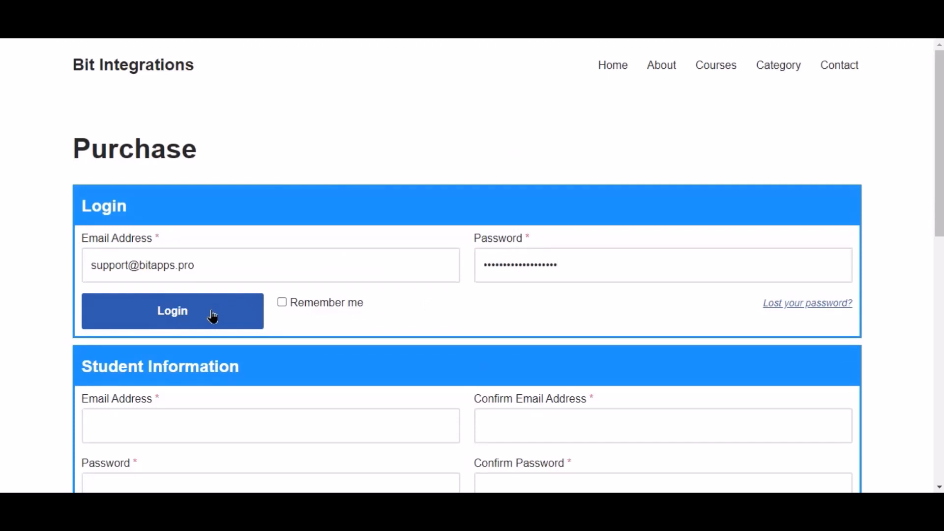
Enter address 'balighata' and city 'rajshahi' in the student information form
{"action": "left_click", "coordinate": [302, 367]}
{"action": "type", "text": "bali"}
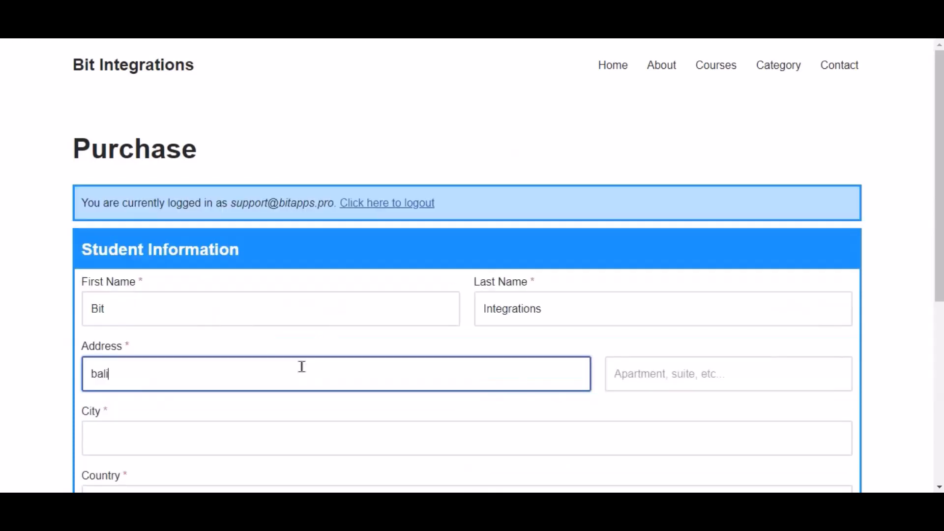
{"action": "type", "text": "ghata"}
{"action": "scroll", "coordinate": [301, 366], "scroll_direction": "down", "scroll_amount": 4}
{"action": "left_click", "coordinate": [224, 263]}
{"action": "type", "text": "r"}
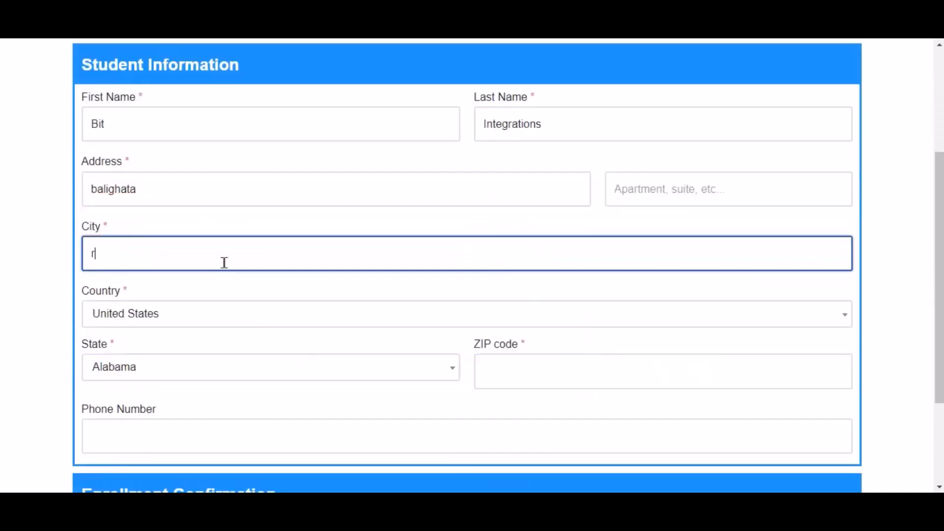
{"action": "type", "text": "ajshahi"}
Set the country to Bangladesh and the State/Region to Rajshahi District
{"action": "left_click", "coordinate": [177, 312]}
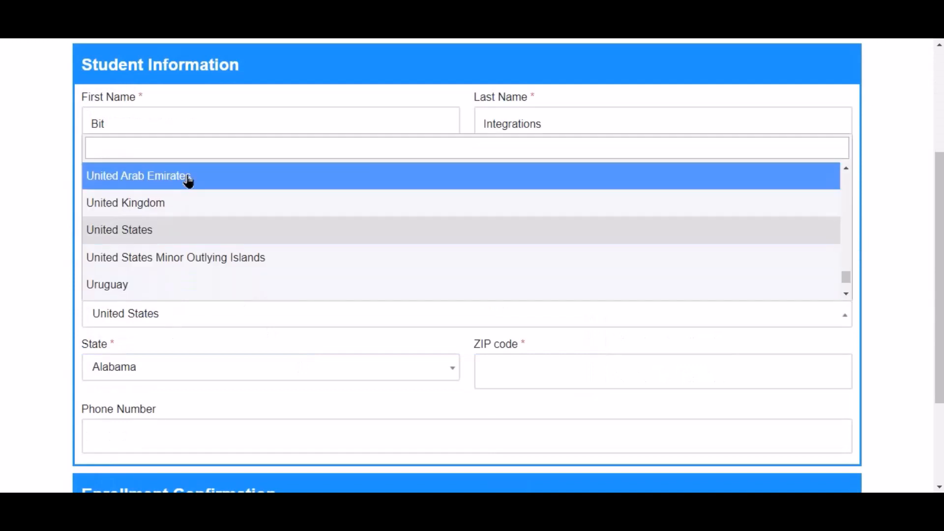
{"action": "type", "text": "ban"}
{"action": "left_click", "coordinate": [151, 255]}
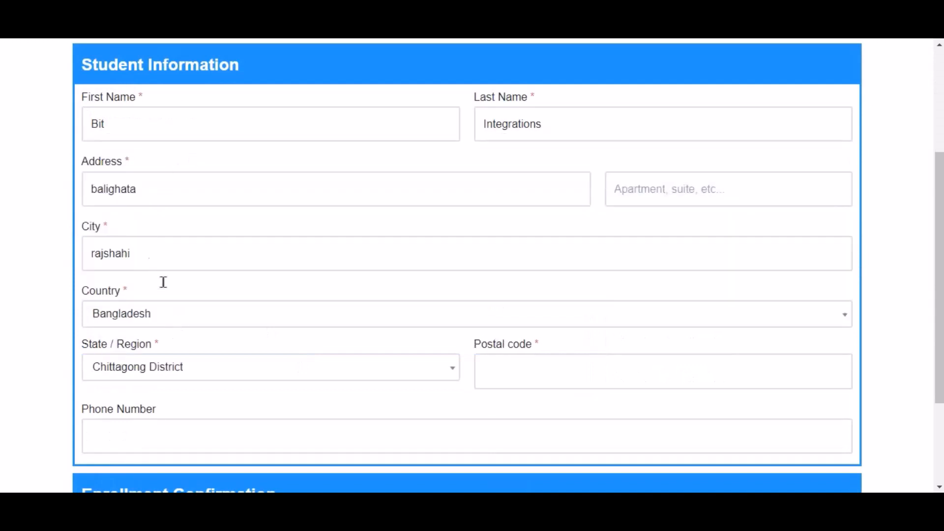
{"action": "left_click", "coordinate": [284, 375]}
{"action": "type", "text": "rah"}
{"action": "key", "text": "BackSpace"}
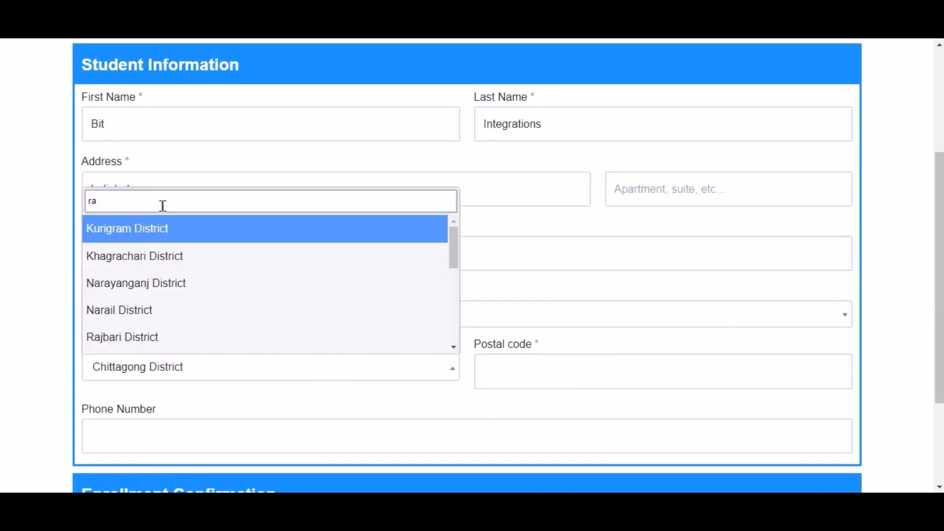
{"action": "type", "text": "j"}
{"action": "left_click", "coordinate": [186, 290]}
Enter postal code 6355 and begin filling in the phone number
{"action": "left_click", "coordinate": [558, 382]}
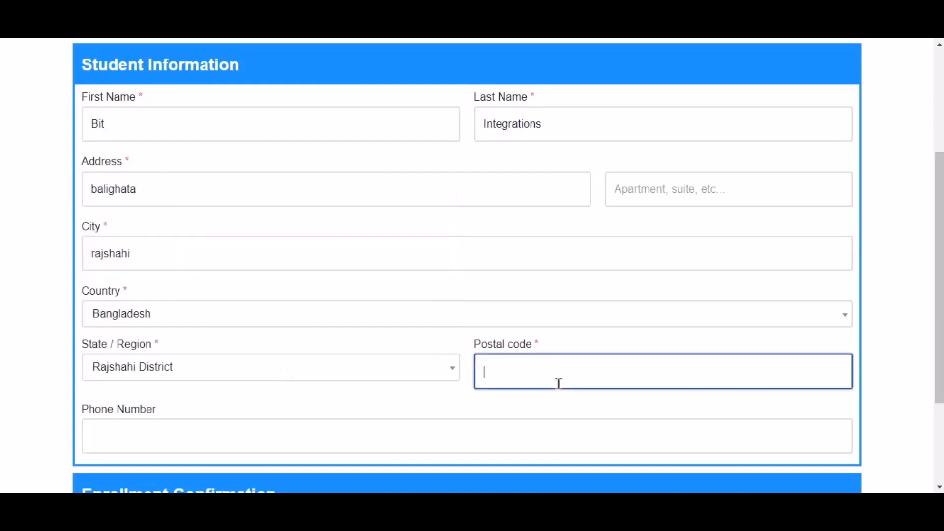
{"action": "type", "text": "6355"}
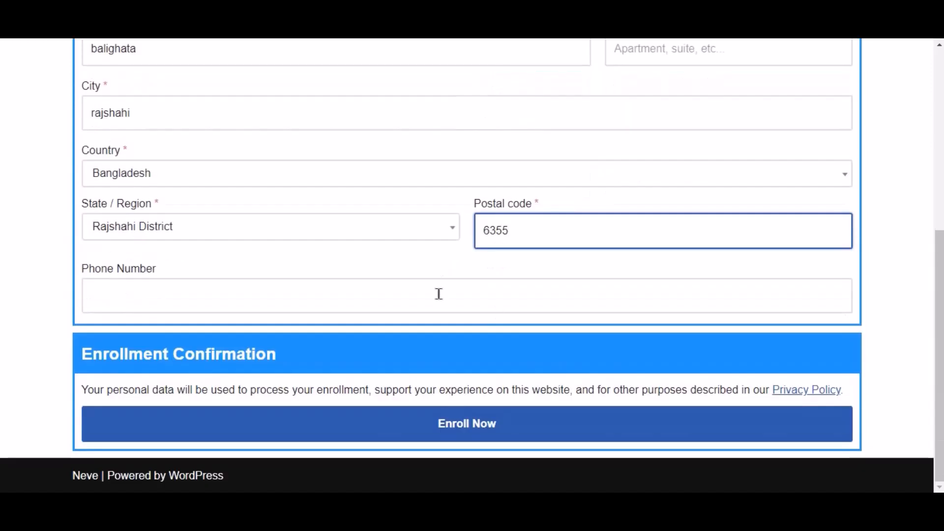
{"action": "left_click", "coordinate": [439, 294]}
{"action": "type", "text": "444555666"}
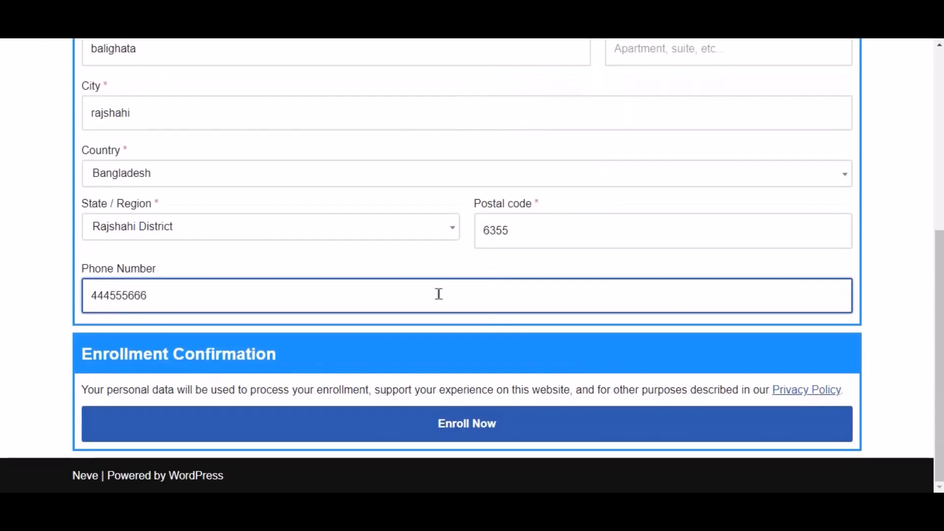
Enroll in Free Course Lead Magnet Template and check the success notice and 0% progress
{"action": "left_click", "coordinate": [503, 433]}
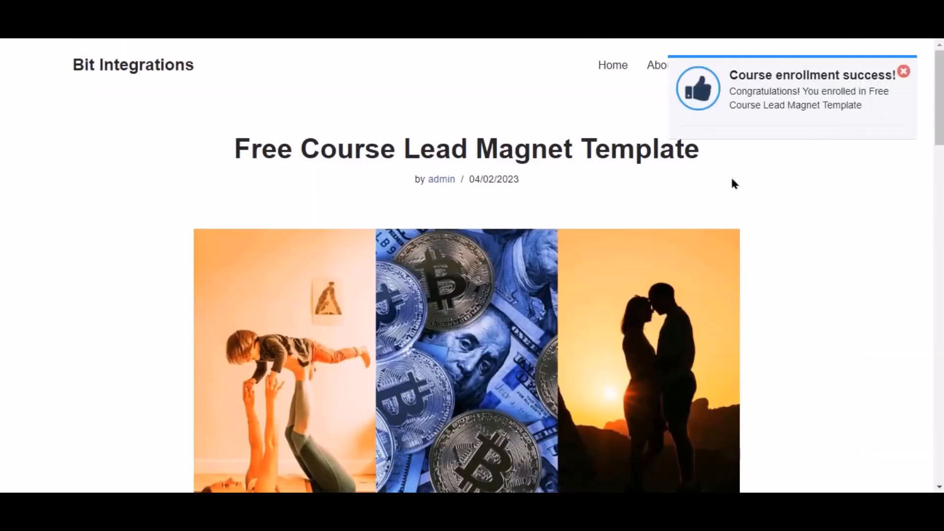
{"action": "scroll", "coordinate": [734, 183], "scroll_direction": "down", "scroll_amount": 10}
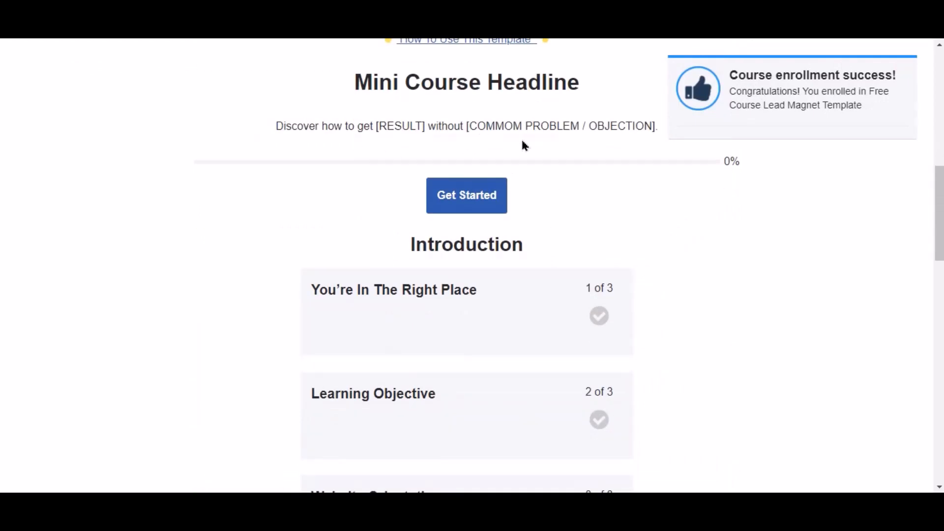